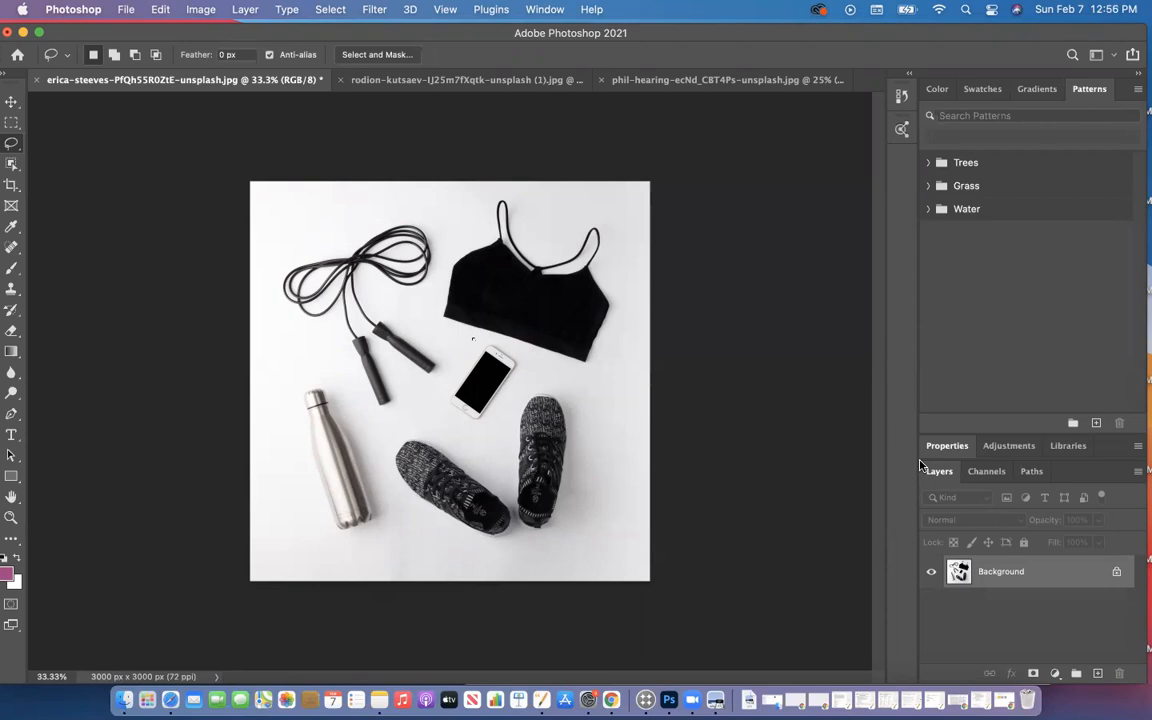
Look through the three open photos: the workout gear, the yellow wall with the walking woman, and the ONE WAY brick wall.
click(466, 82)
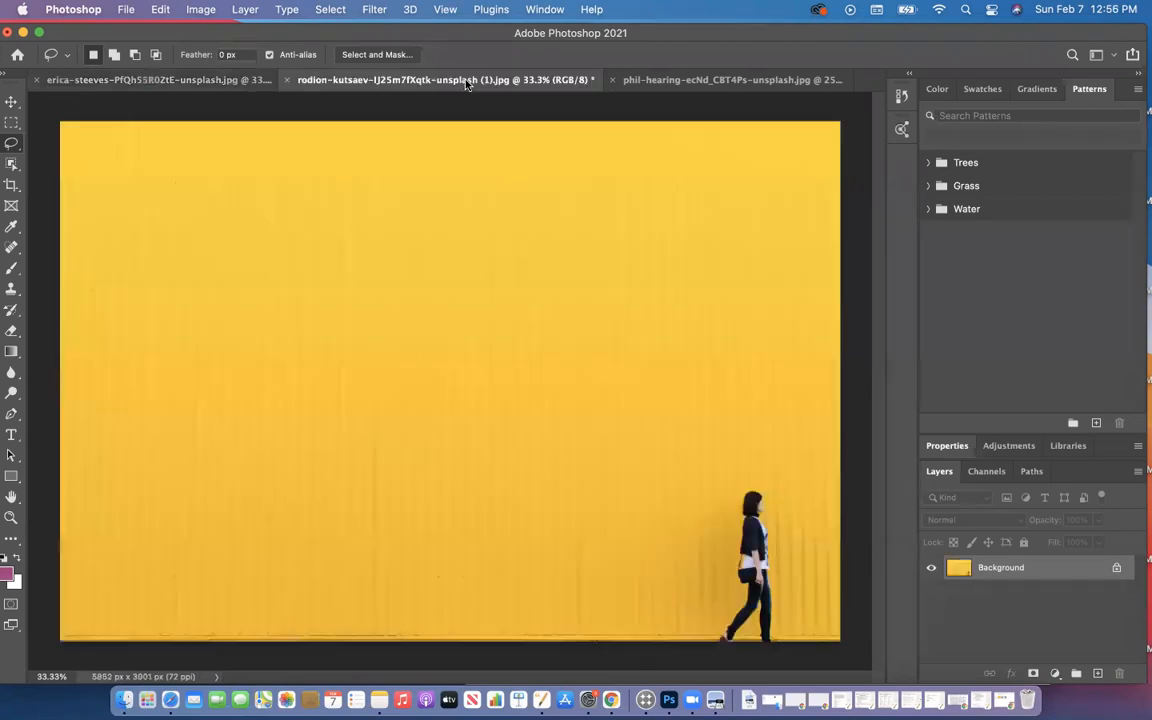
click(660, 82)
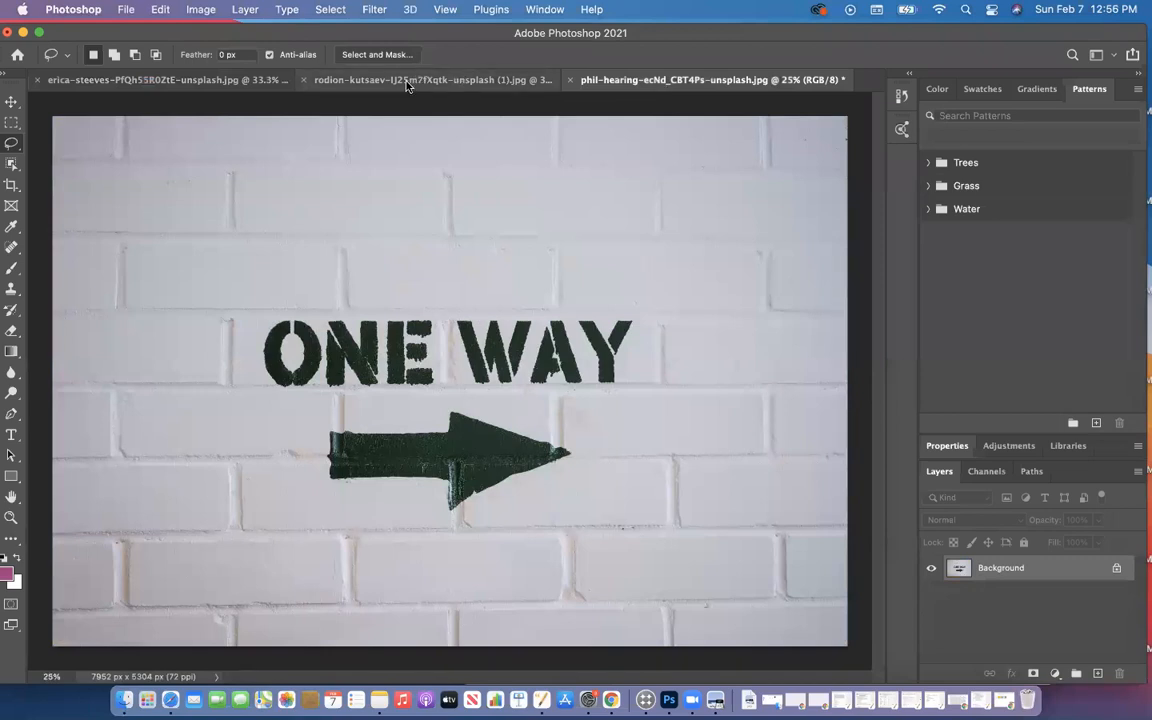
click(166, 76)
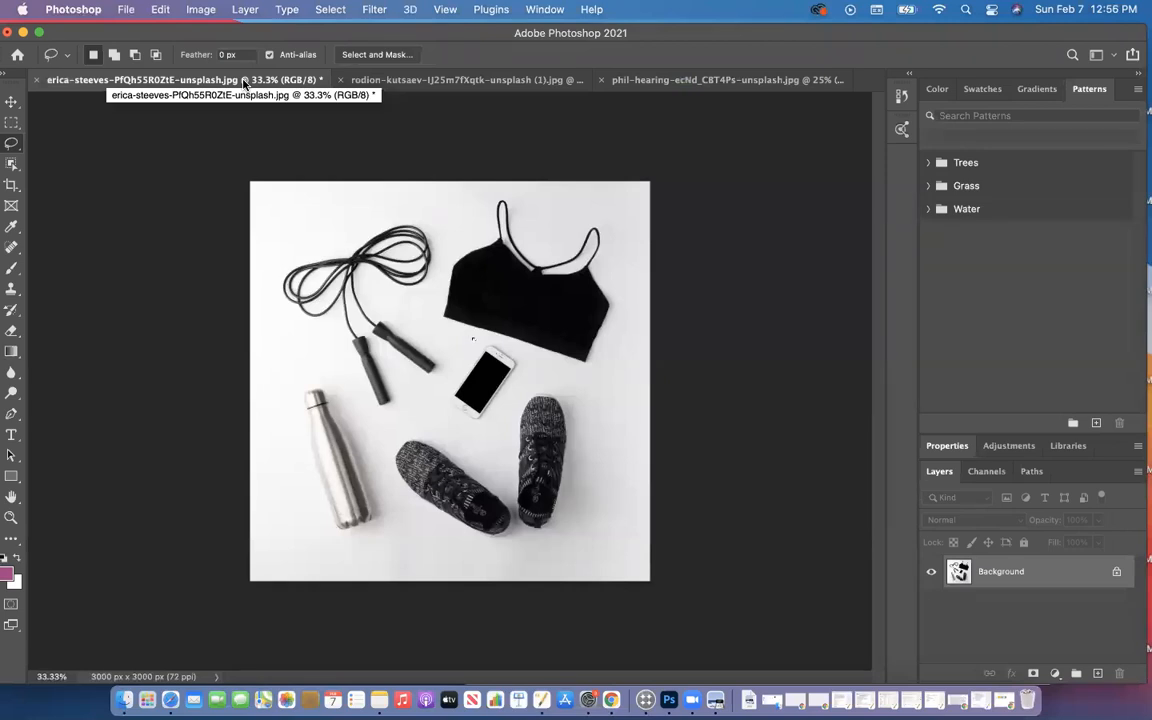
right_click(449, 84)
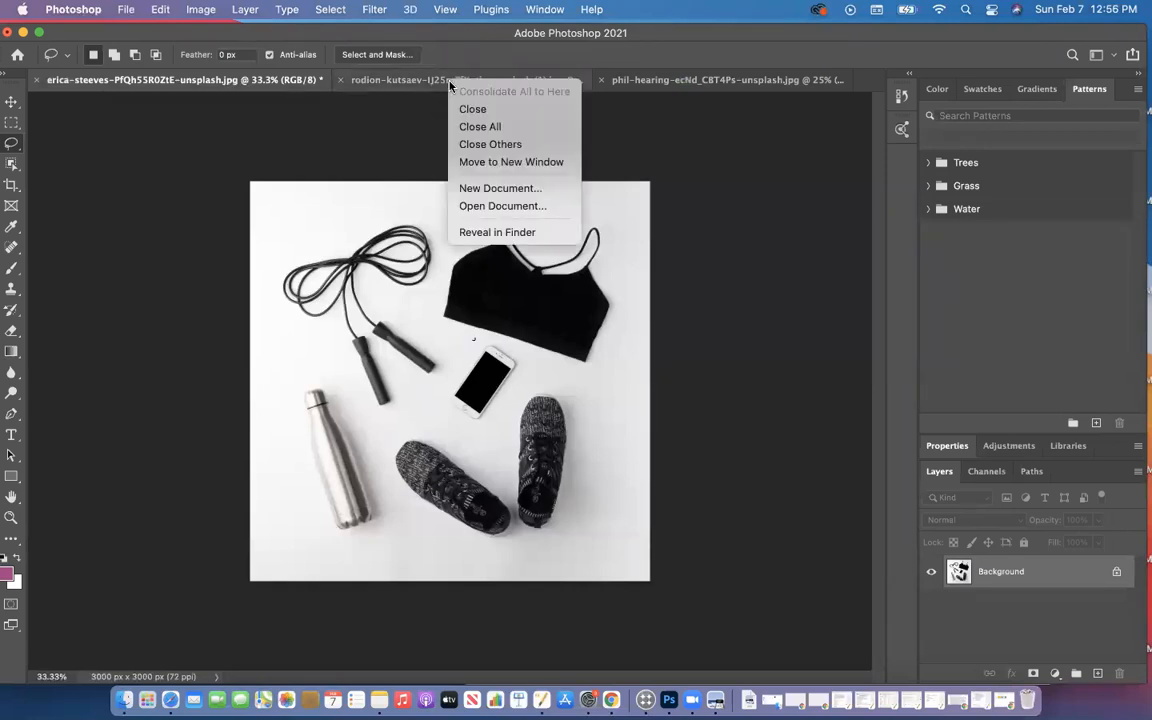
click(686, 79)
click(686, 79)
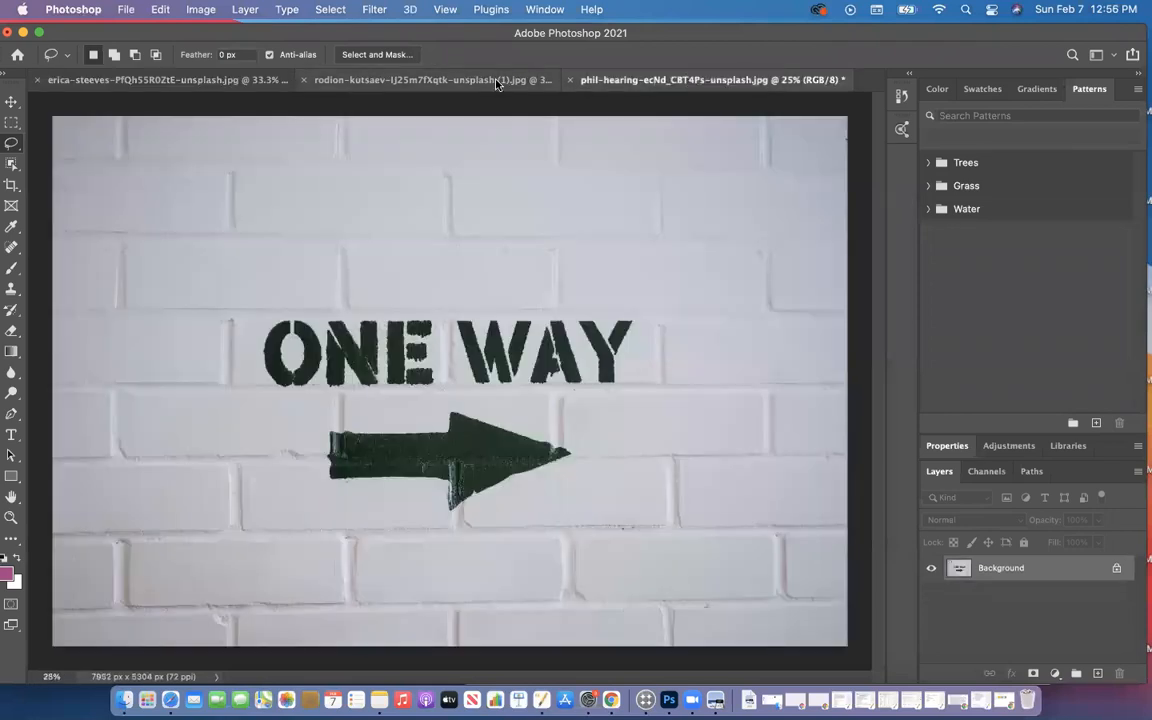
click(497, 80)
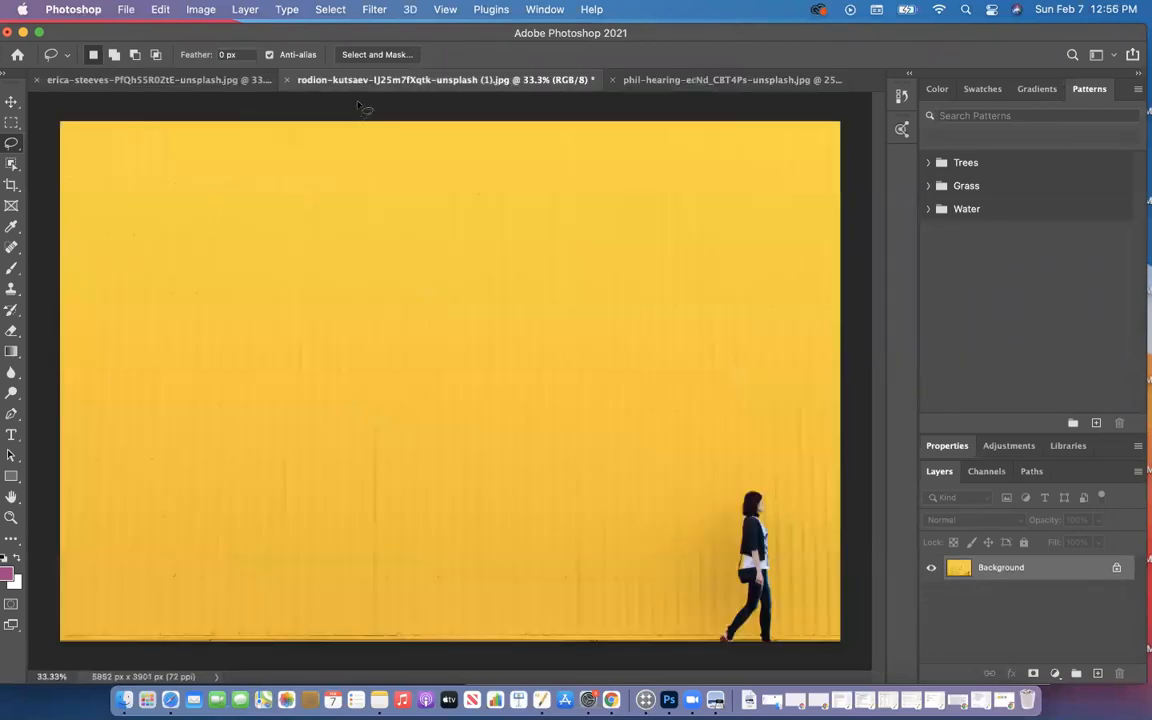
In the workout gear photo, draw a closed four-sided selection around the phone with the Polygonal Lasso tool, leaving a small margin.
click(116, 82)
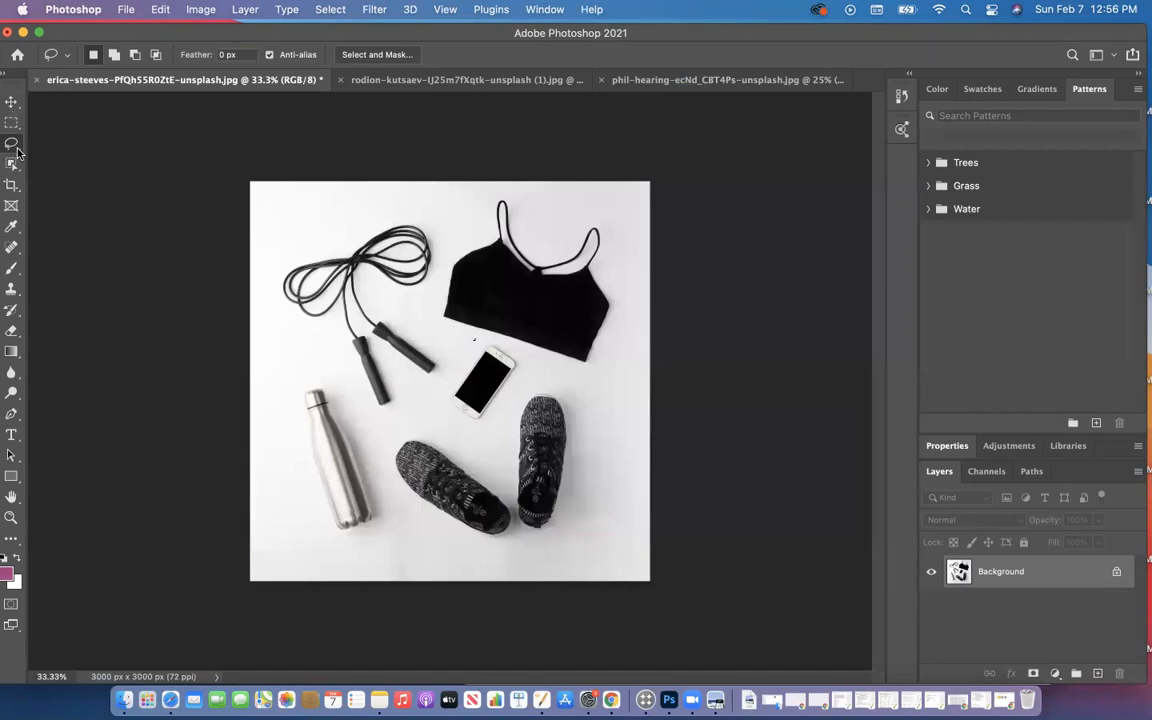
click(11, 146)
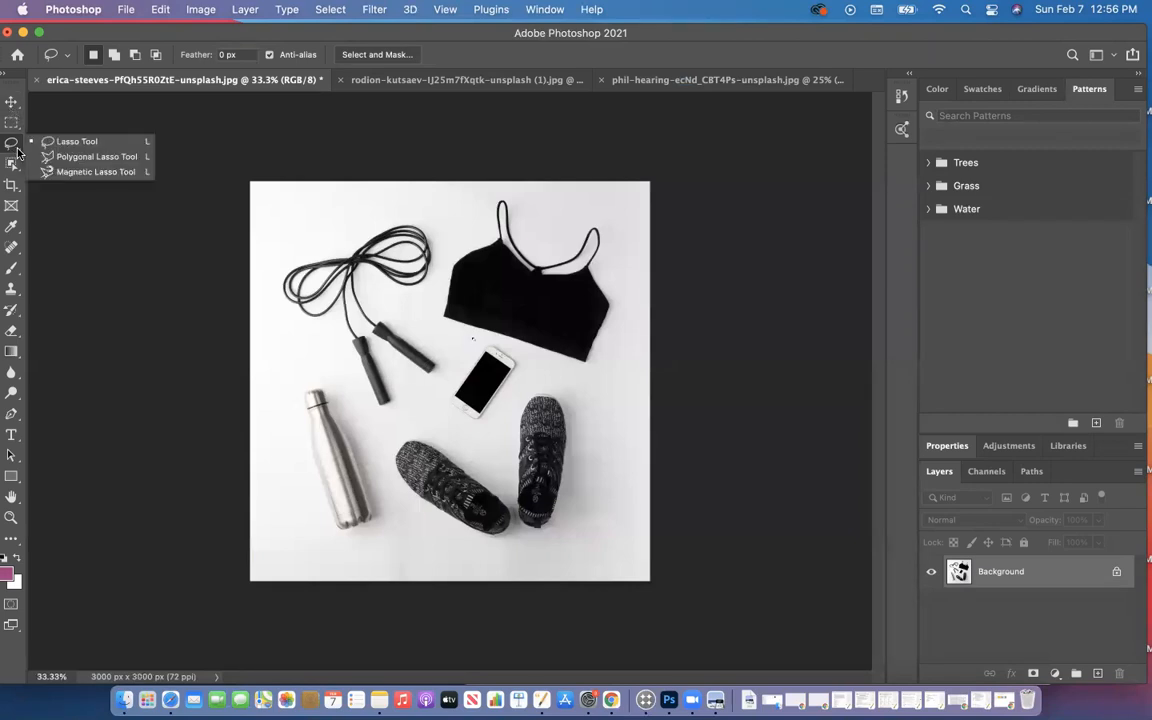
click(84, 157)
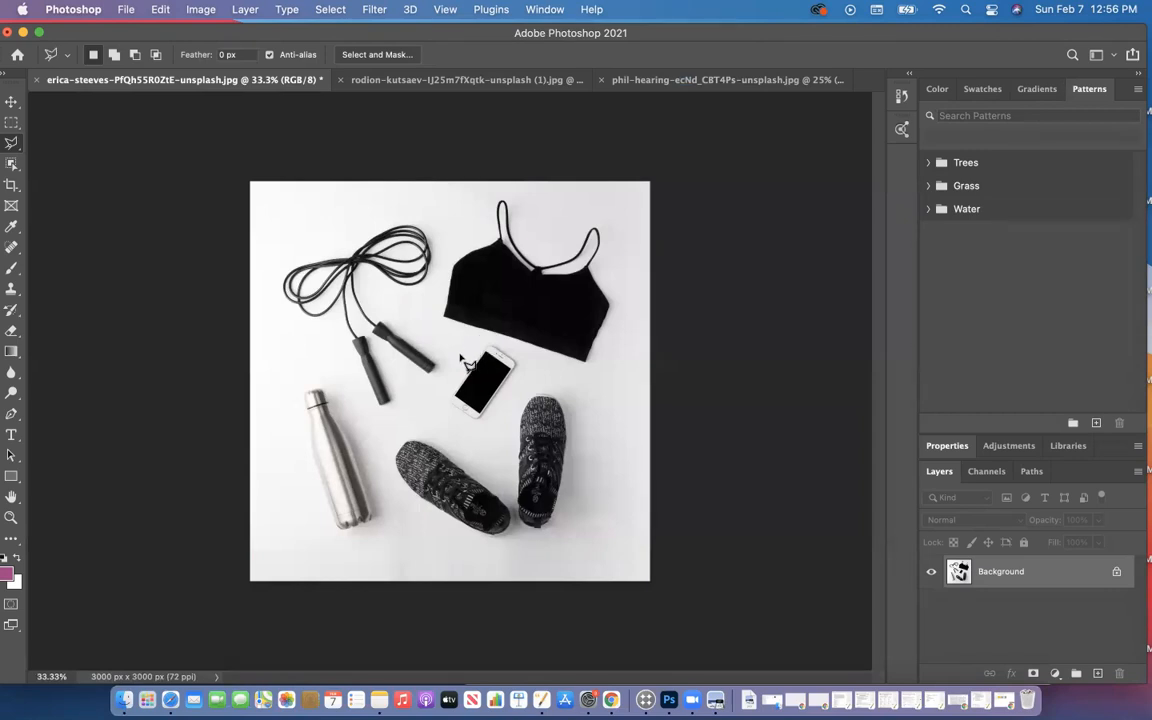
click(457, 361)
click(435, 394)
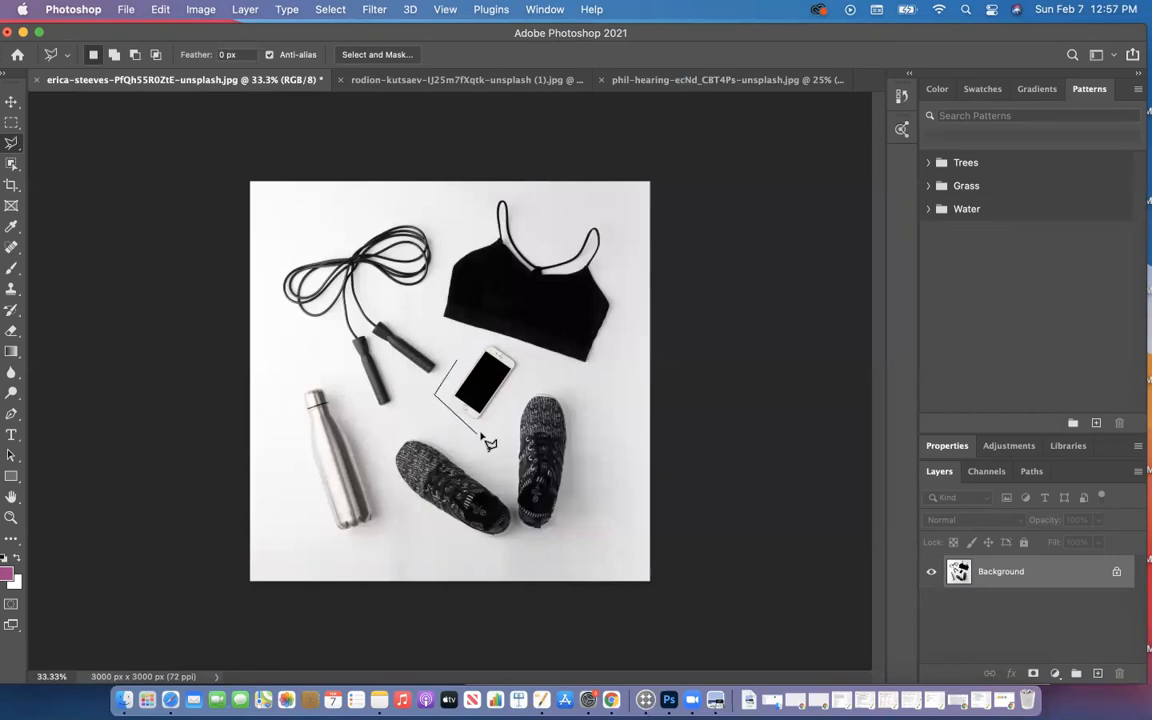
click(484, 433)
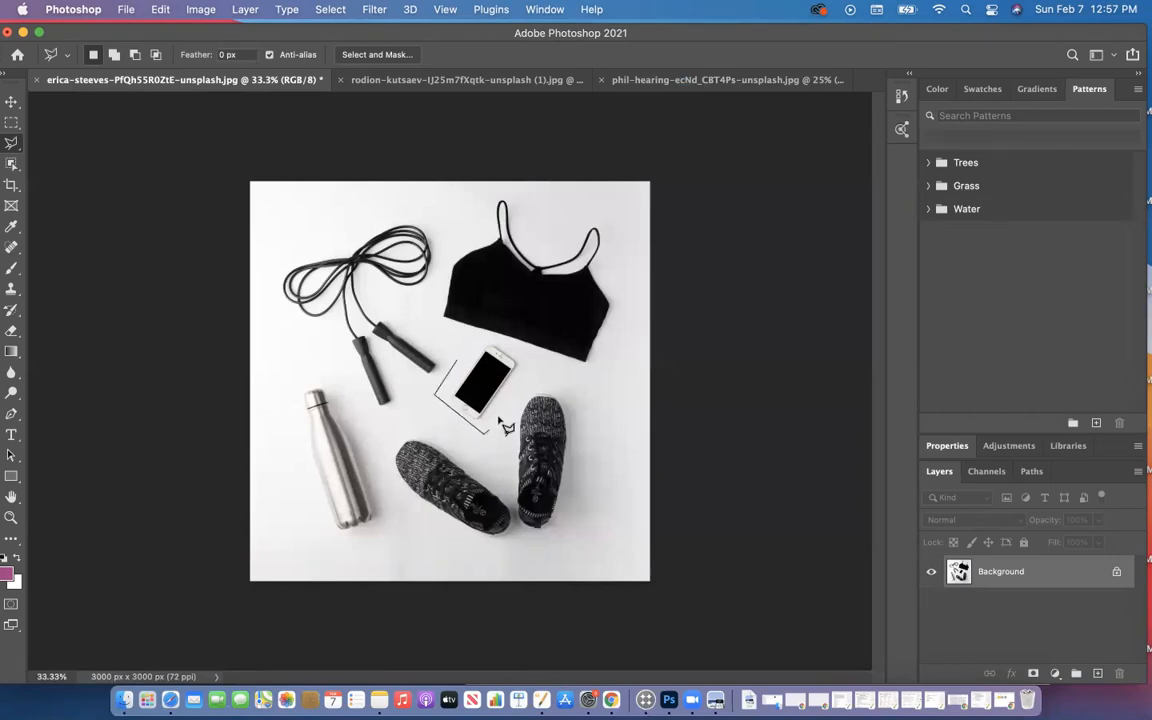
click(536, 365)
click(470, 334)
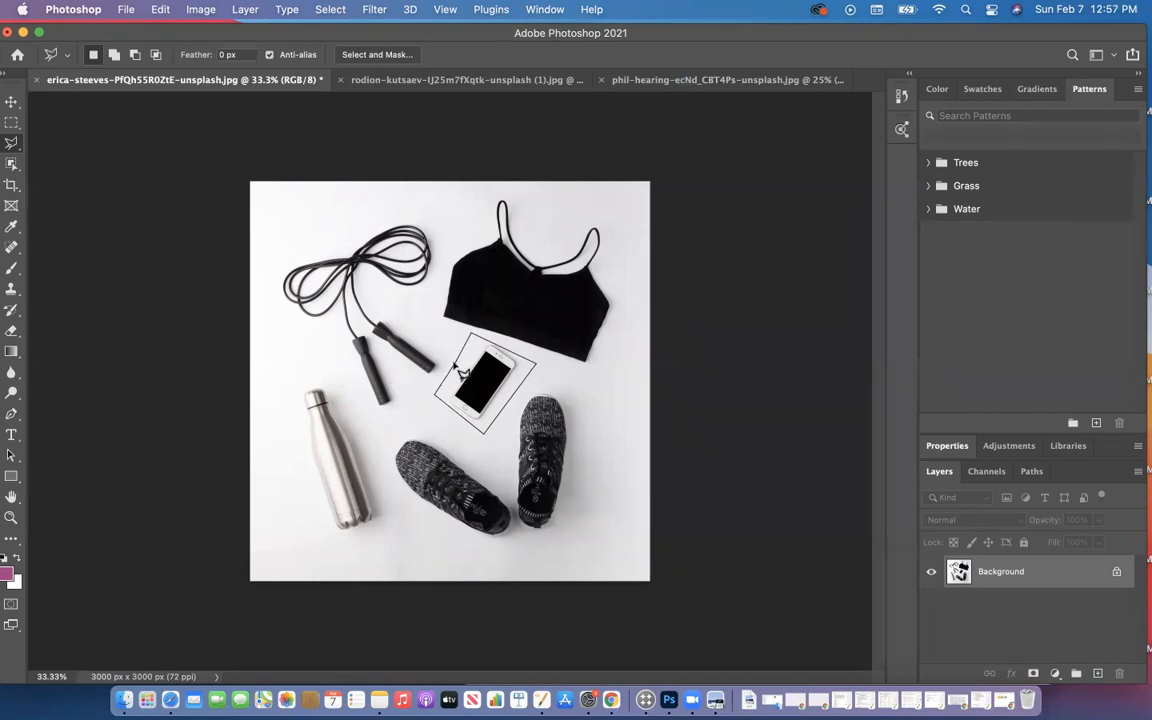
click(456, 369)
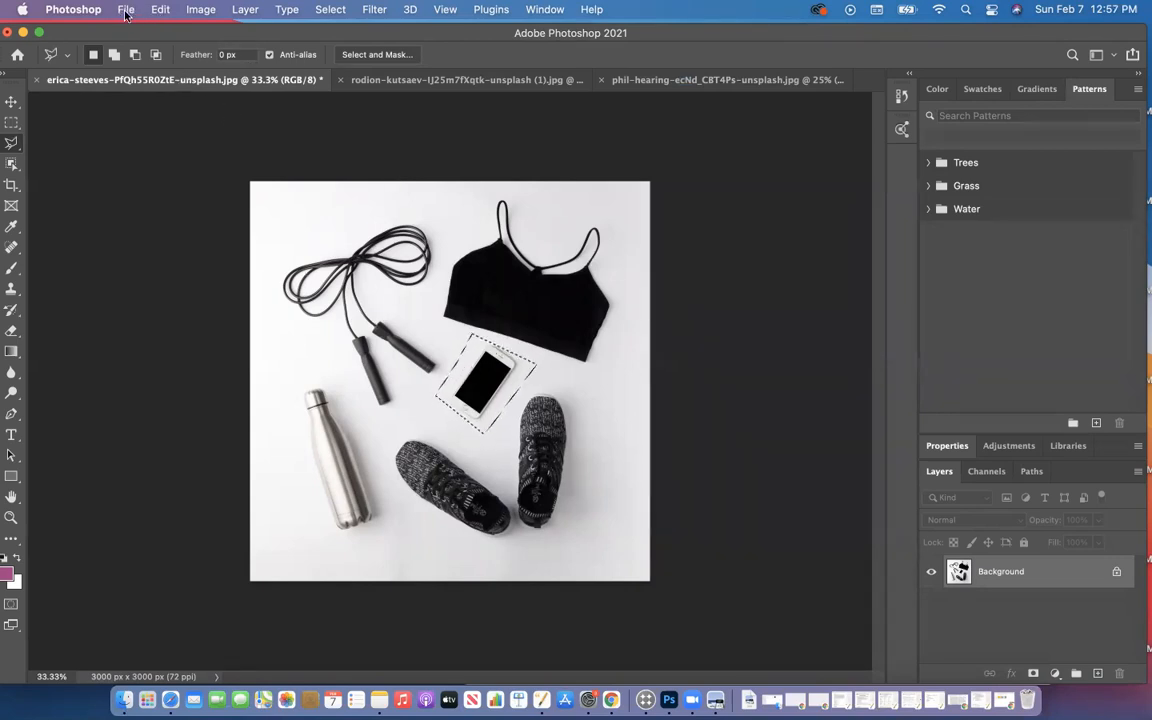
Remove the selected phone with a Content-Aware fill, then deselect the area.
click(157, 10)
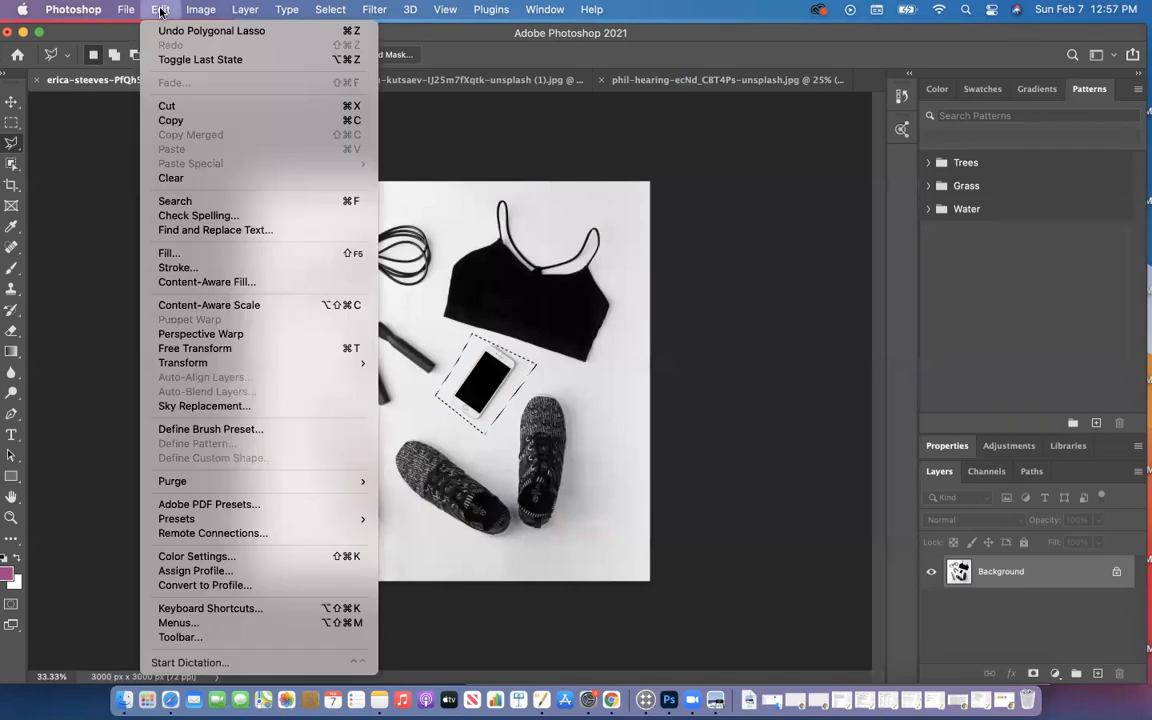
click(174, 260)
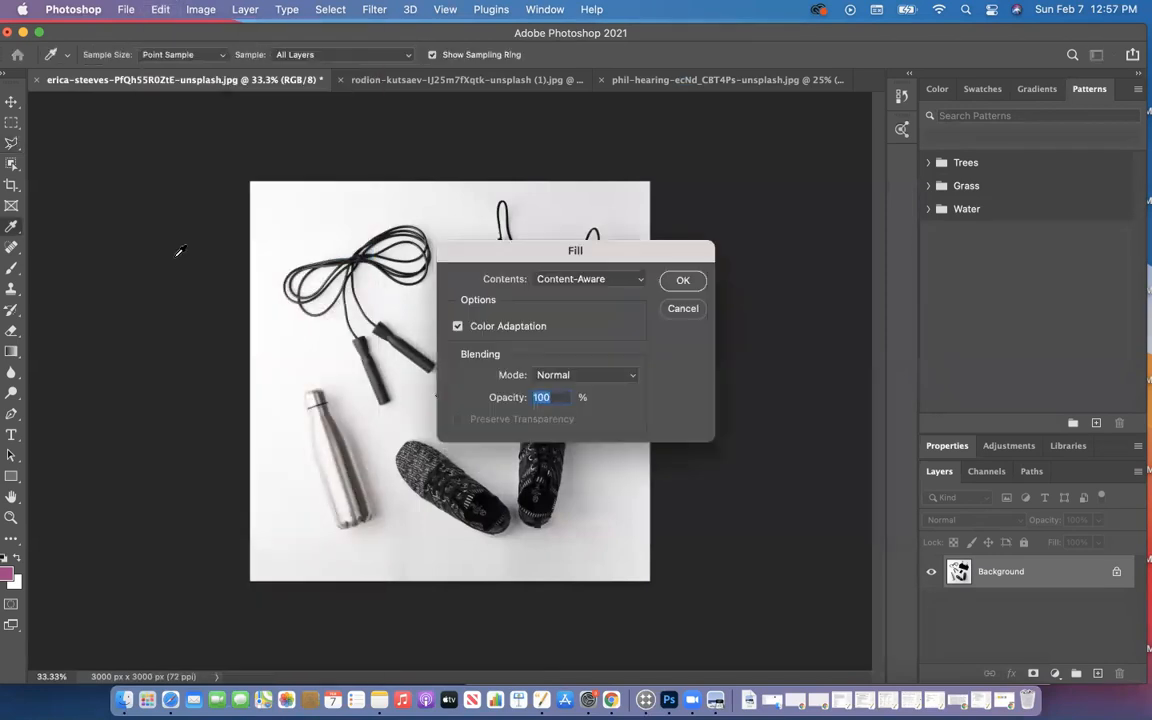
click(615, 286)
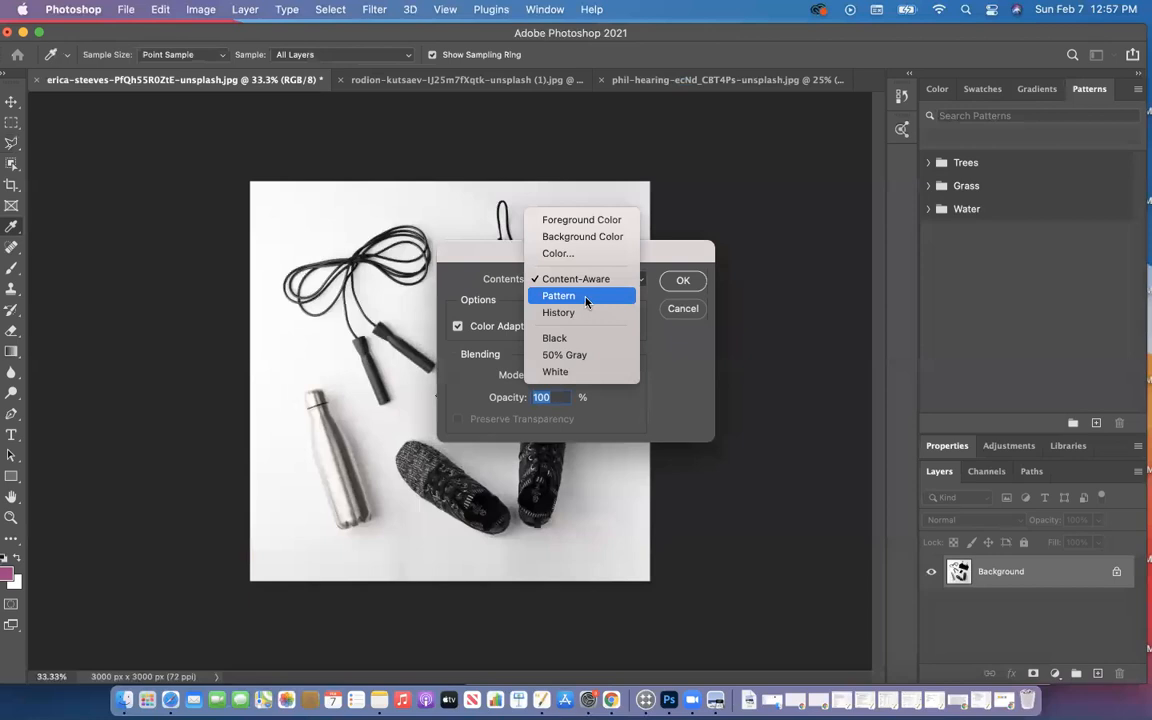
click(586, 286)
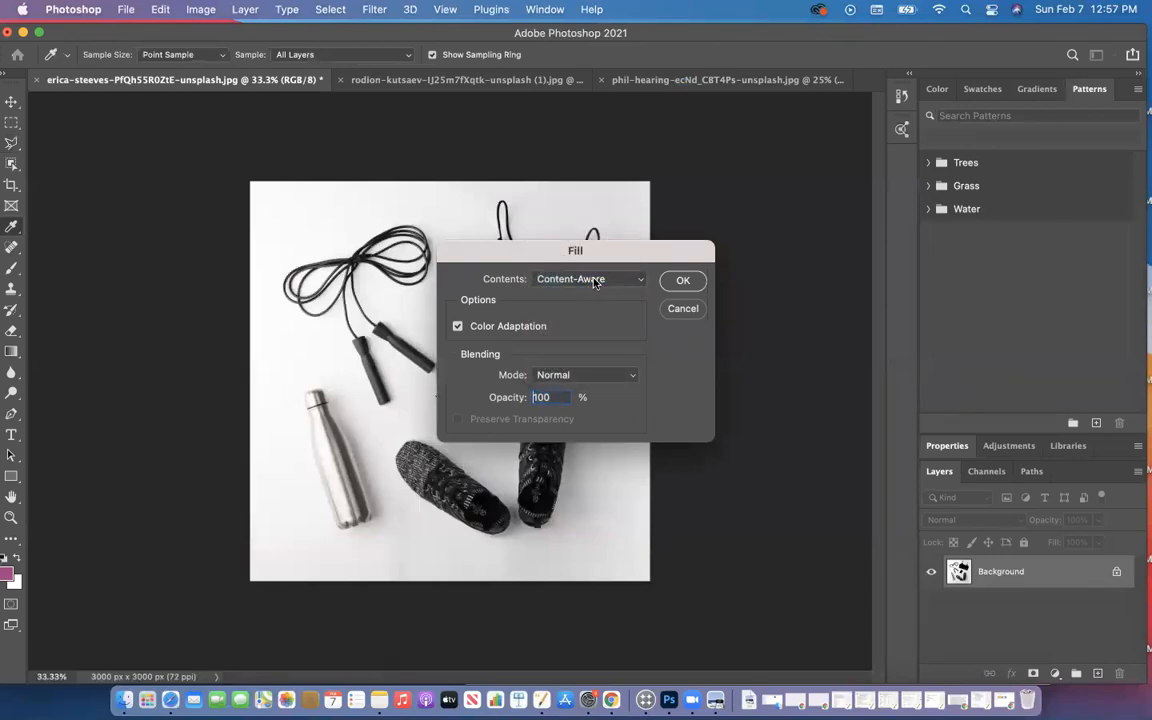
click(677, 280)
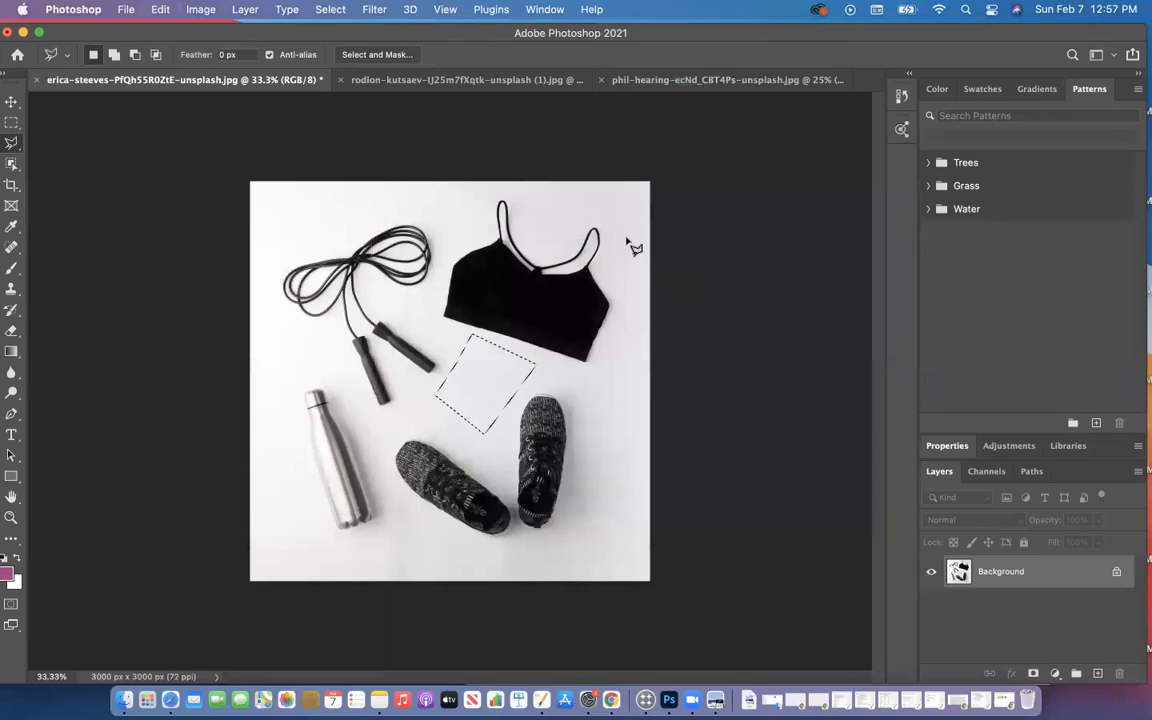
click(331, 12)
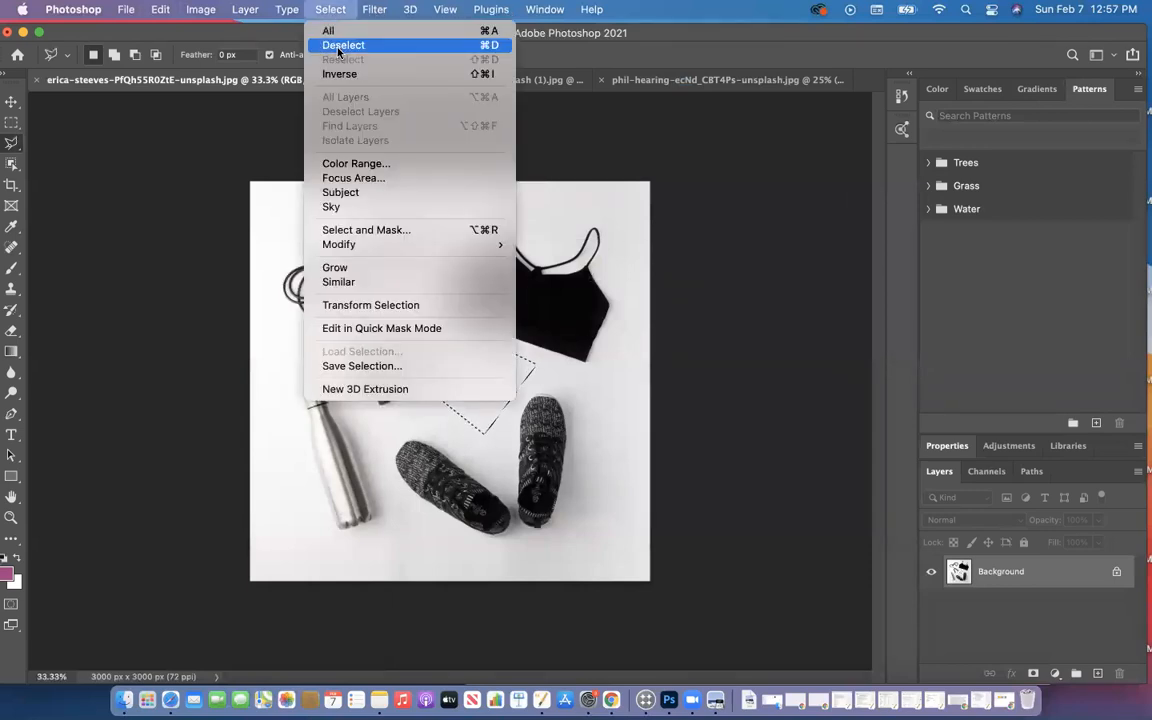
click(332, 46)
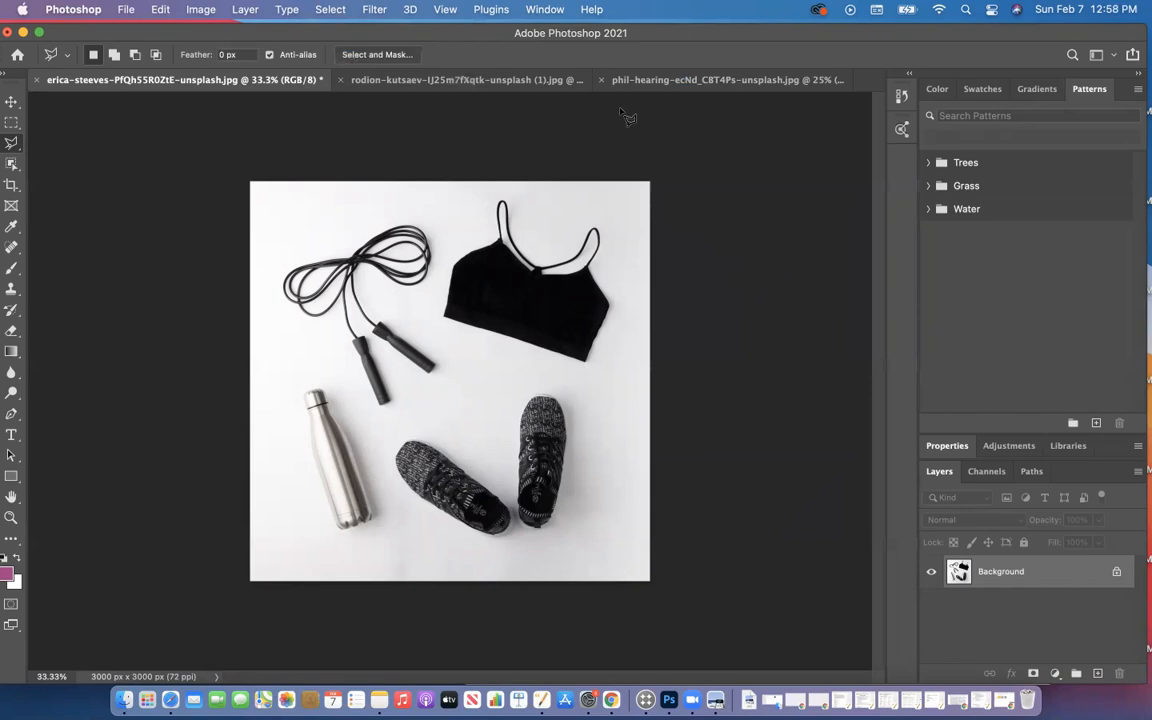
In the yellow wall photo, draw a loose freehand selection around the walking woman with the Lasso tool.
click(510, 84)
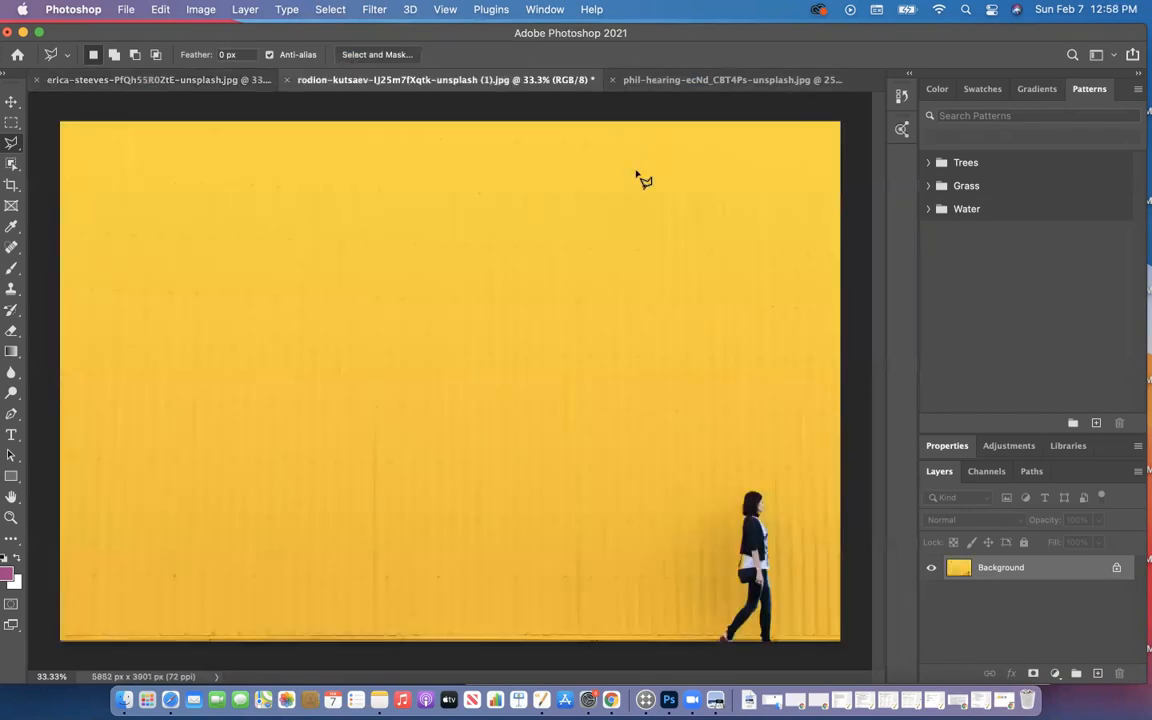
click(180, 81)
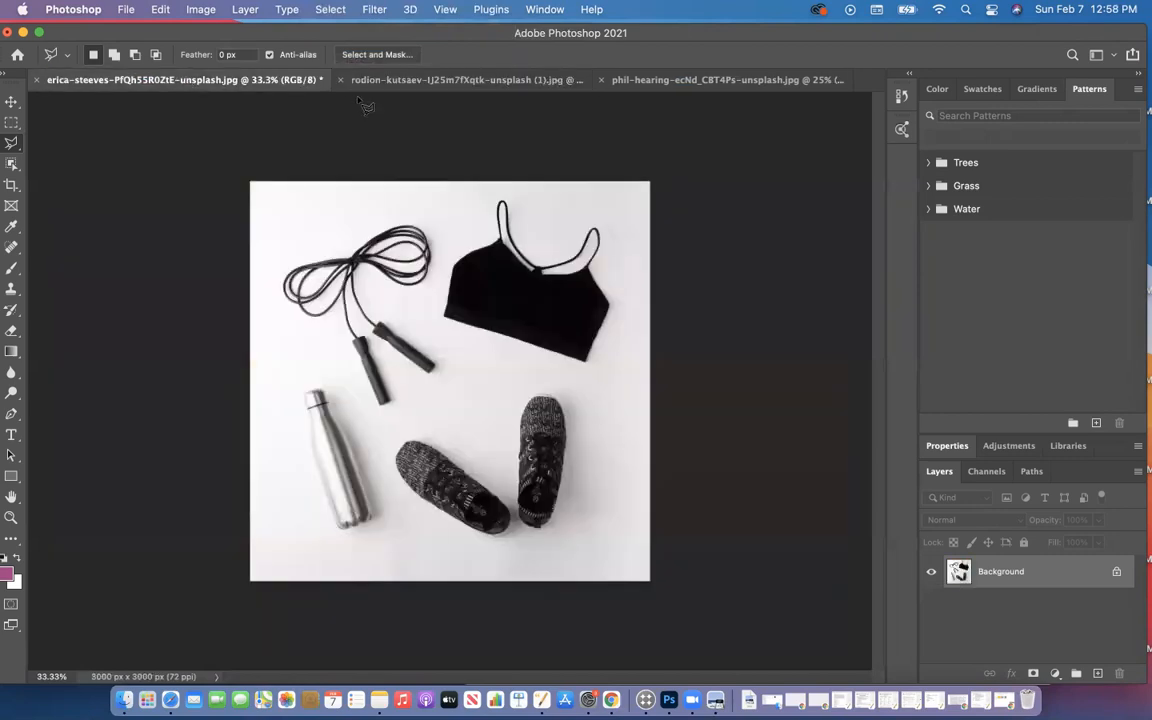
click(450, 81)
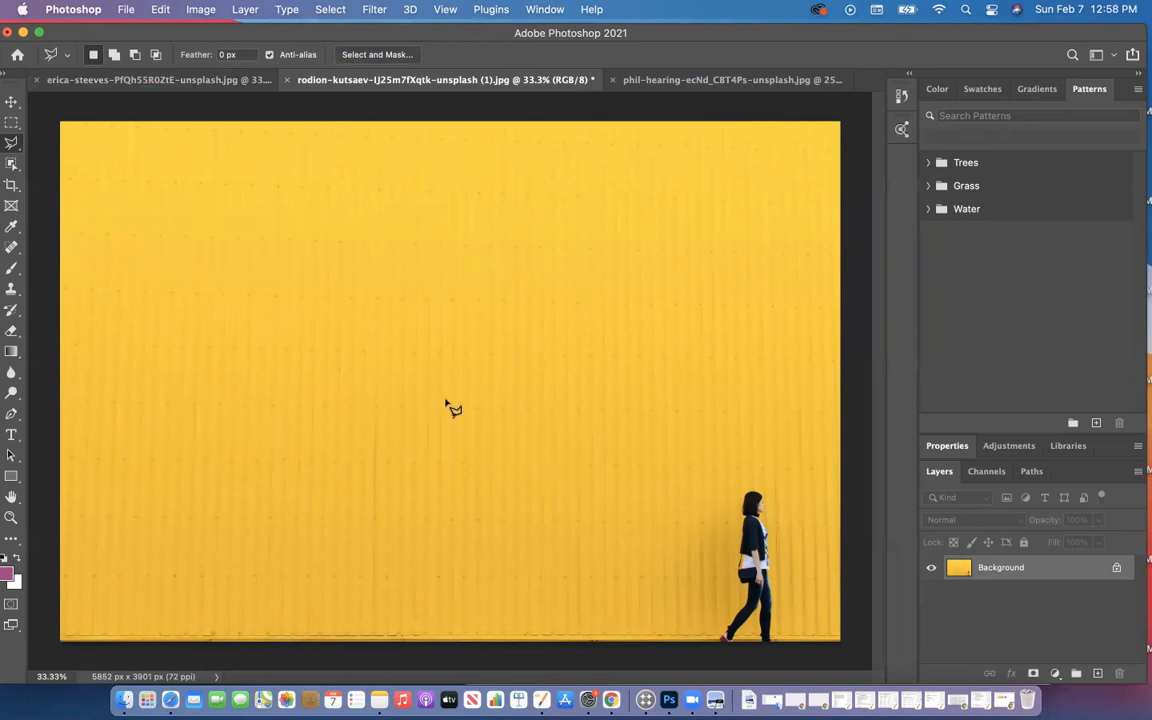
click(11, 123)
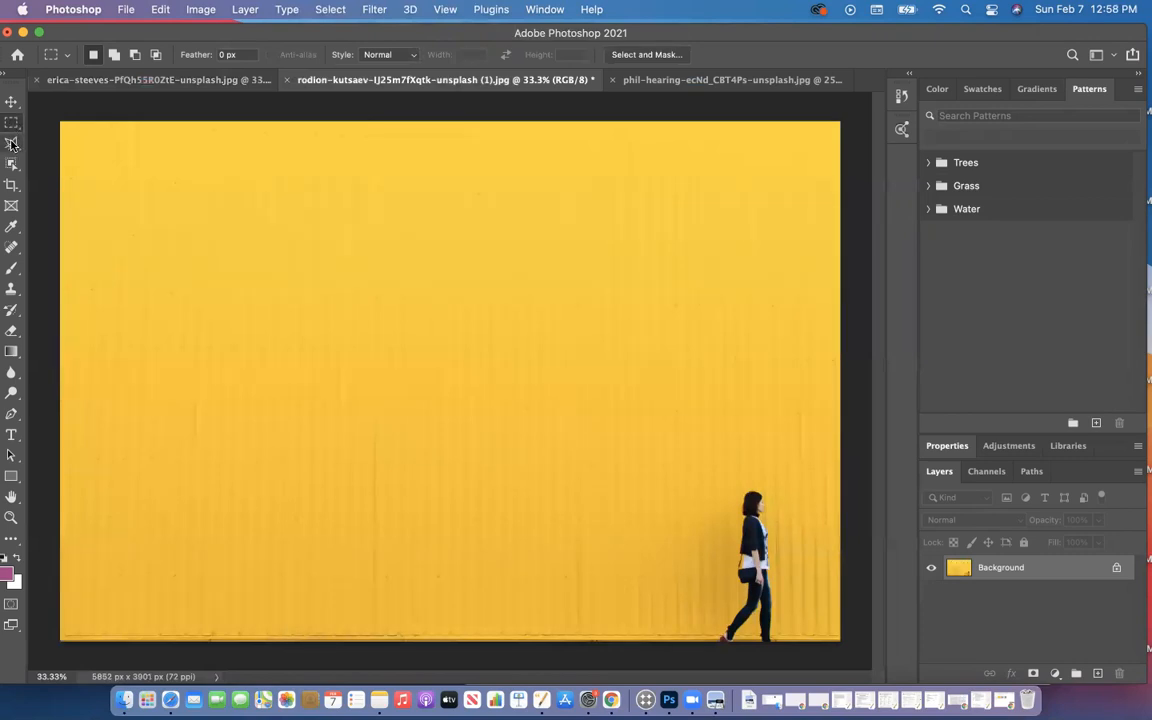
click(18, 145)
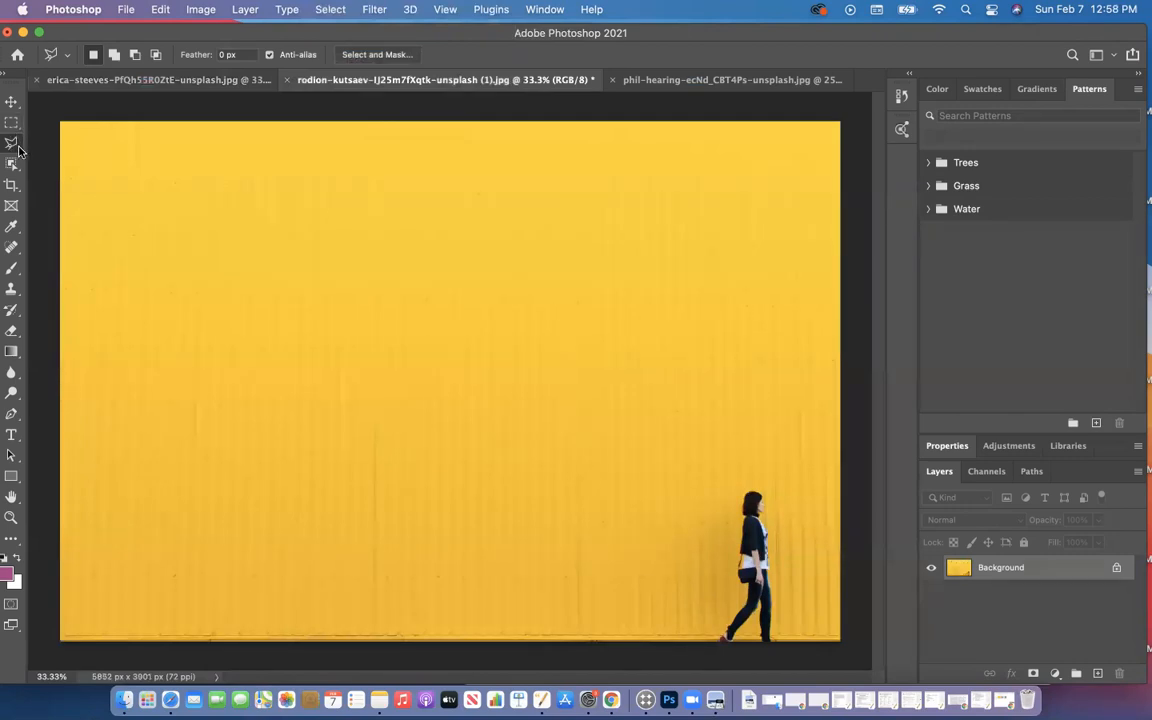
right_click(20, 147)
click(60, 141)
mouse_move(786, 638)
mouse_down()
mouse_move(776, 490)
mouse_move(727, 477)
mouse_move(701, 593)
mouse_move(720, 645)
mouse_up()
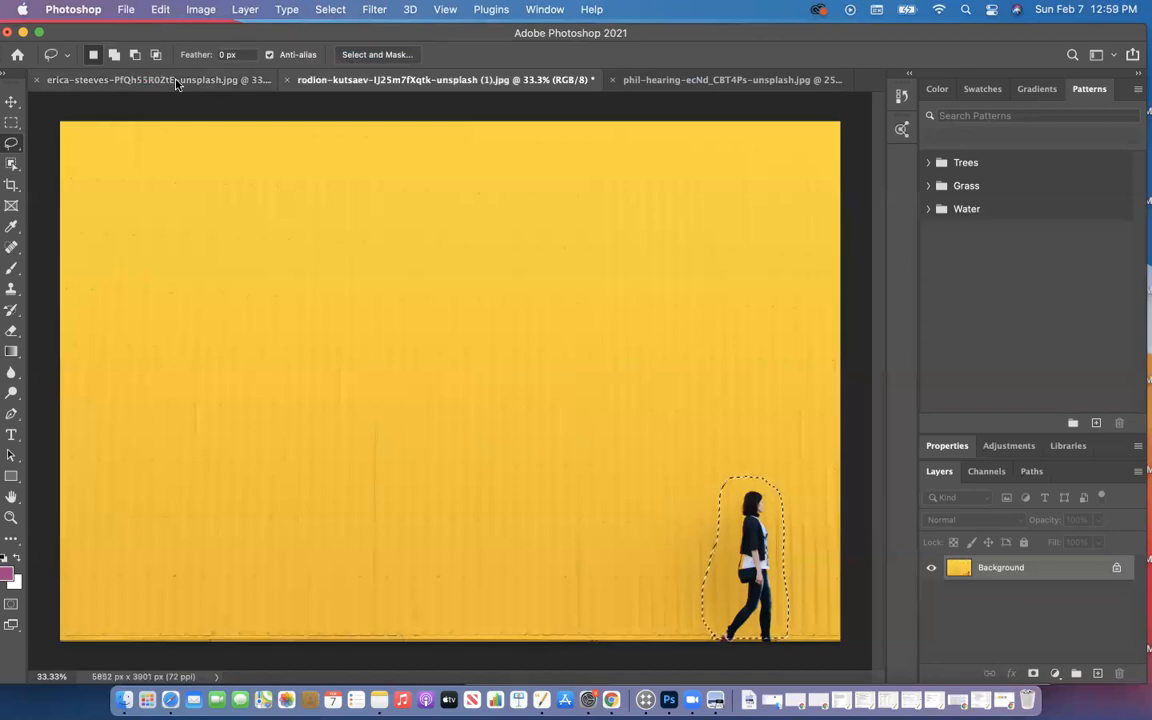
Remove the selected woman from the yellow wall with a Content-Aware fill and deselect the area.
click(157, 9)
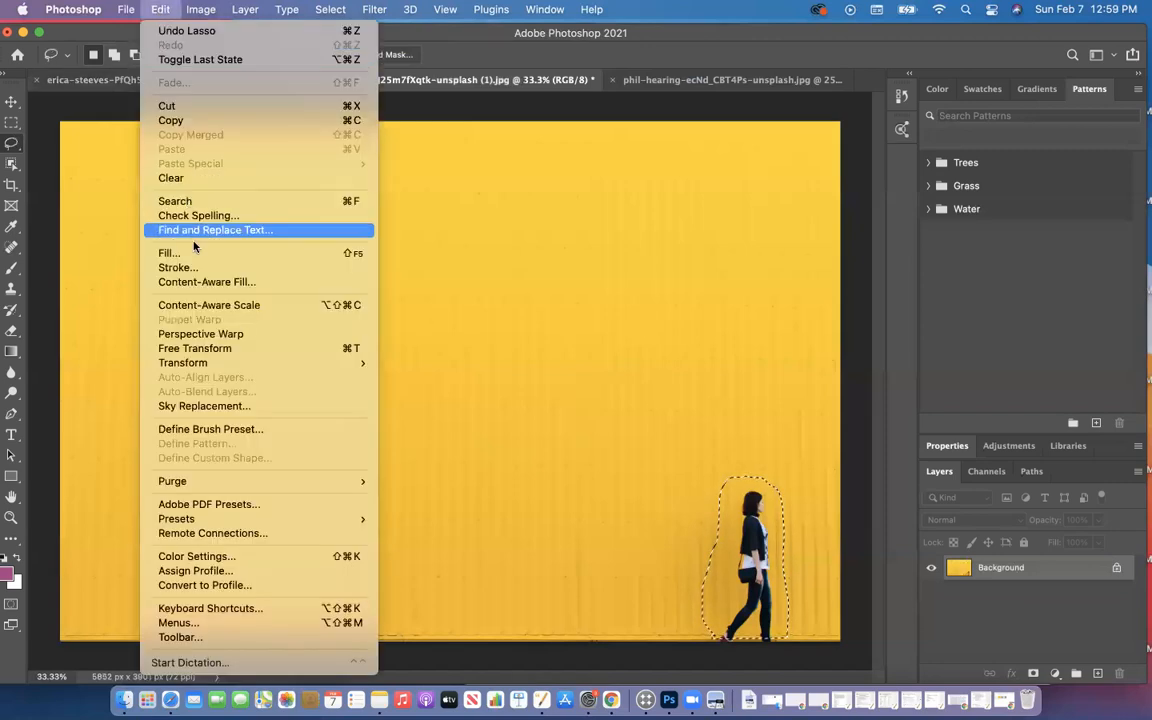
click(170, 253)
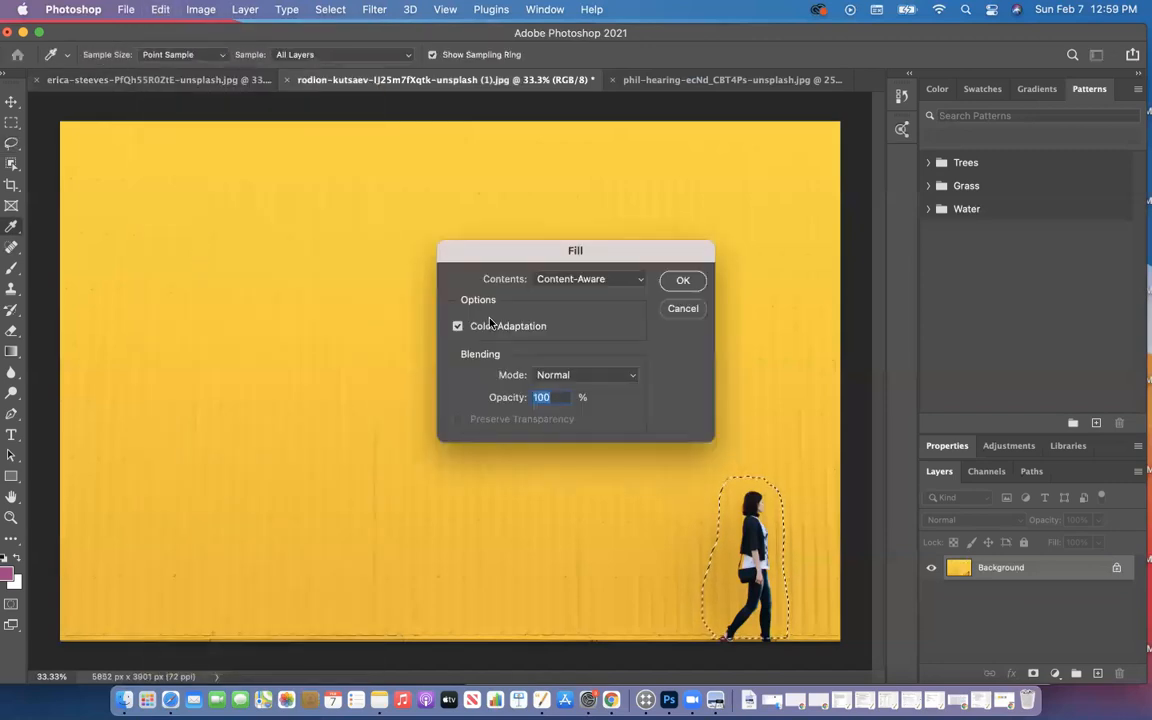
click(682, 283)
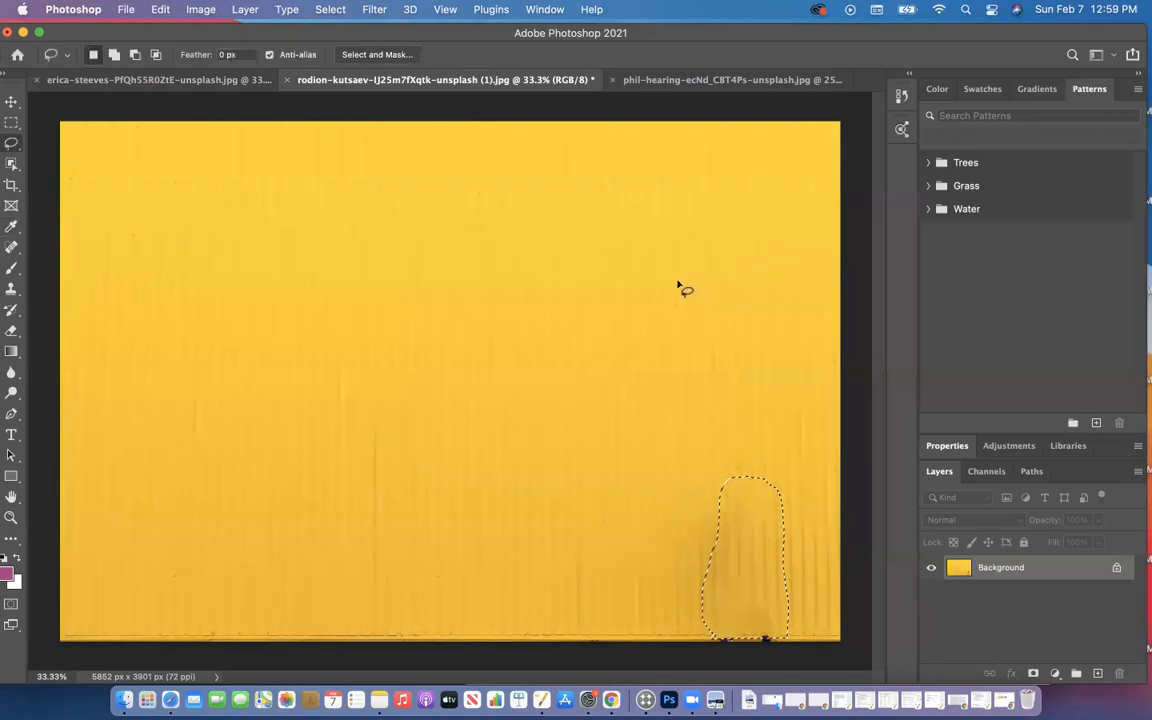
click(330, 9)
click(337, 41)
click(17, 146)
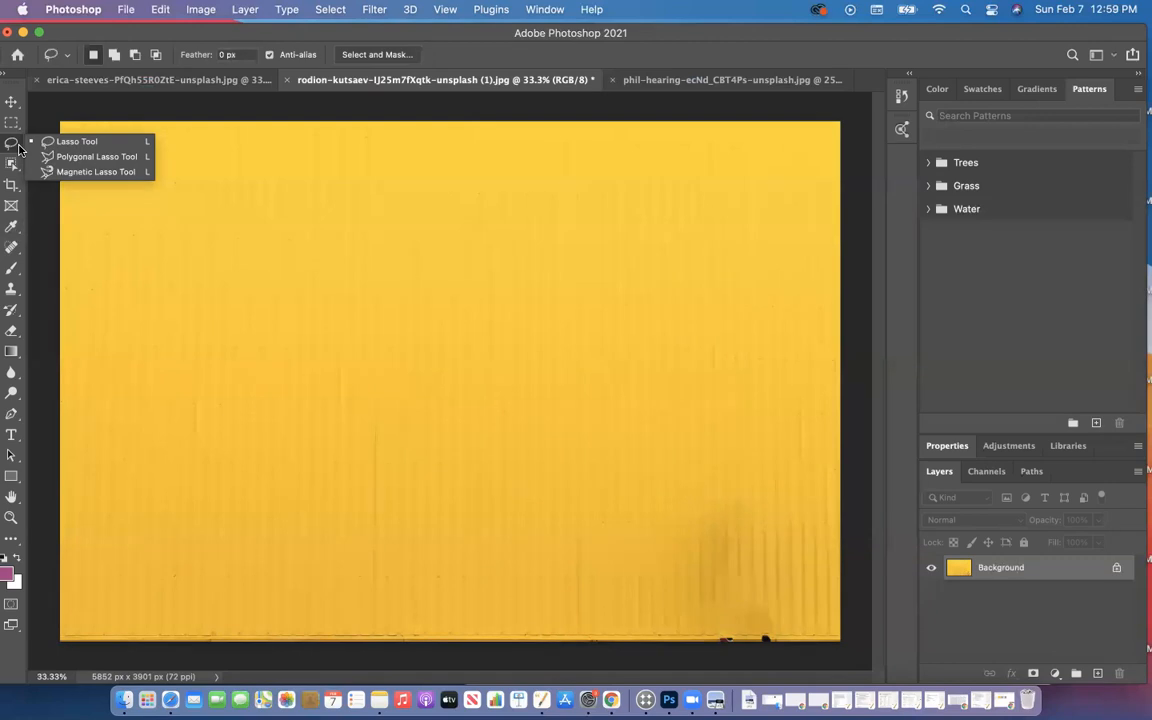
In the brick wall photo, select the ONE WAY lettering with the Rectangular Marquee tool and remove it with a Content-Aware fill.
click(700, 82)
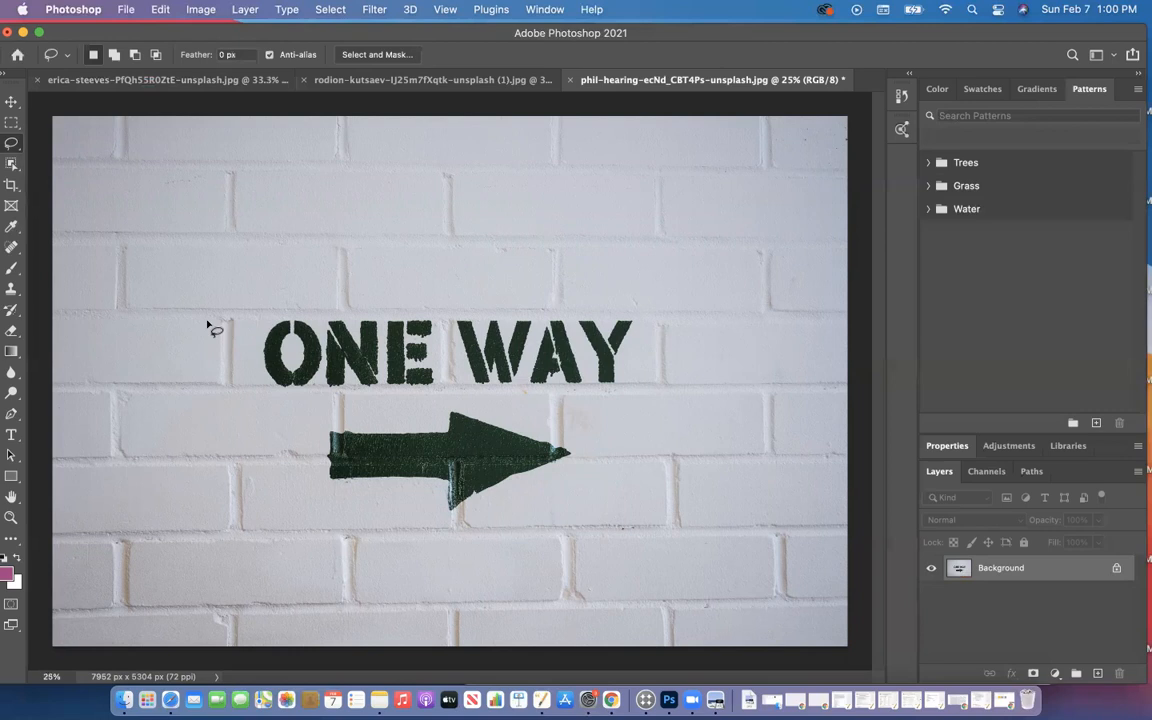
click(12, 121)
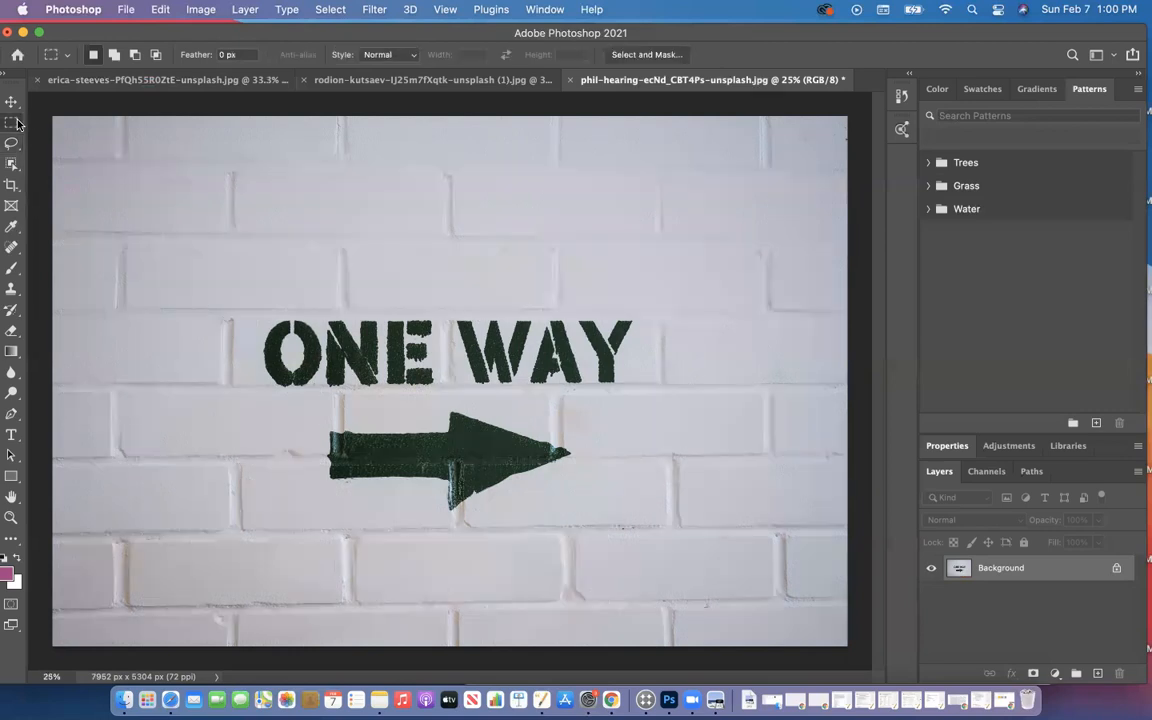
drag(221, 261, 691, 407)
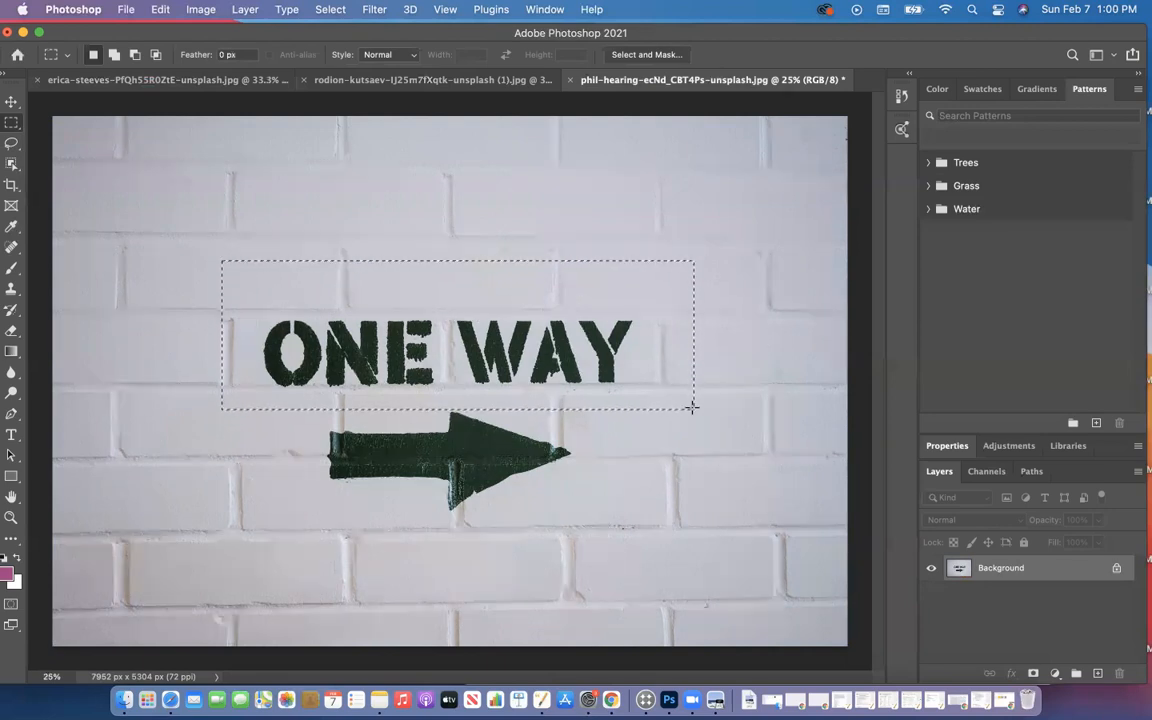
click(160, 9)
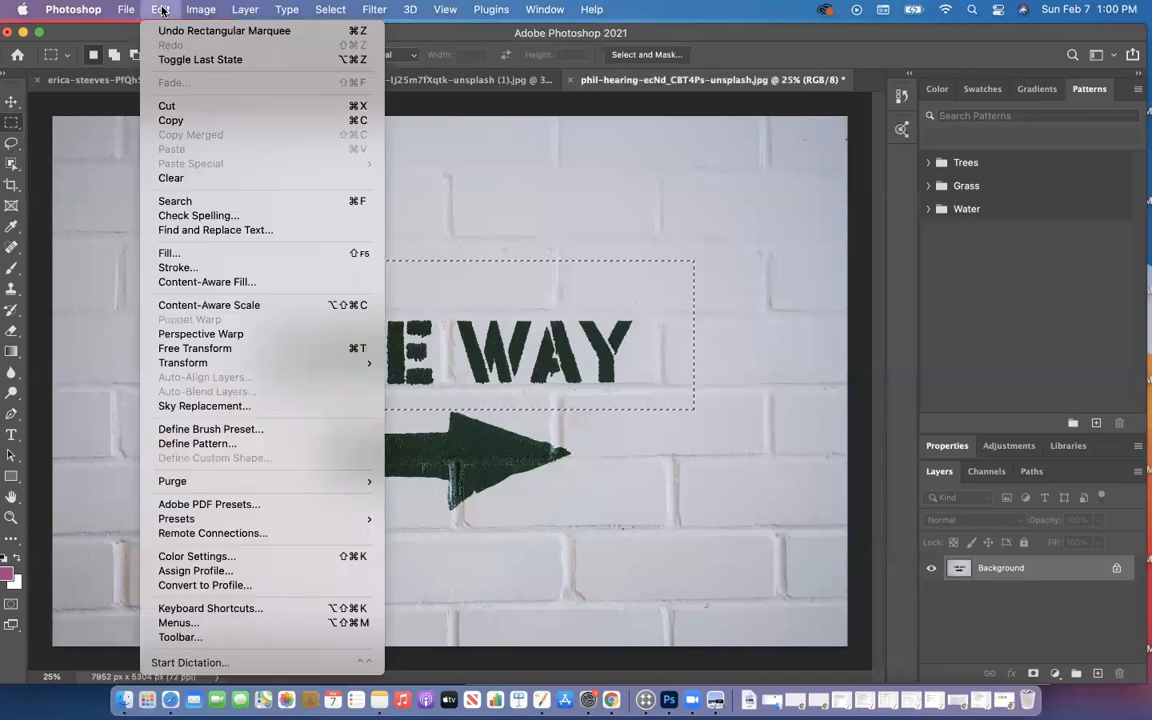
click(165, 252)
click(683, 281)
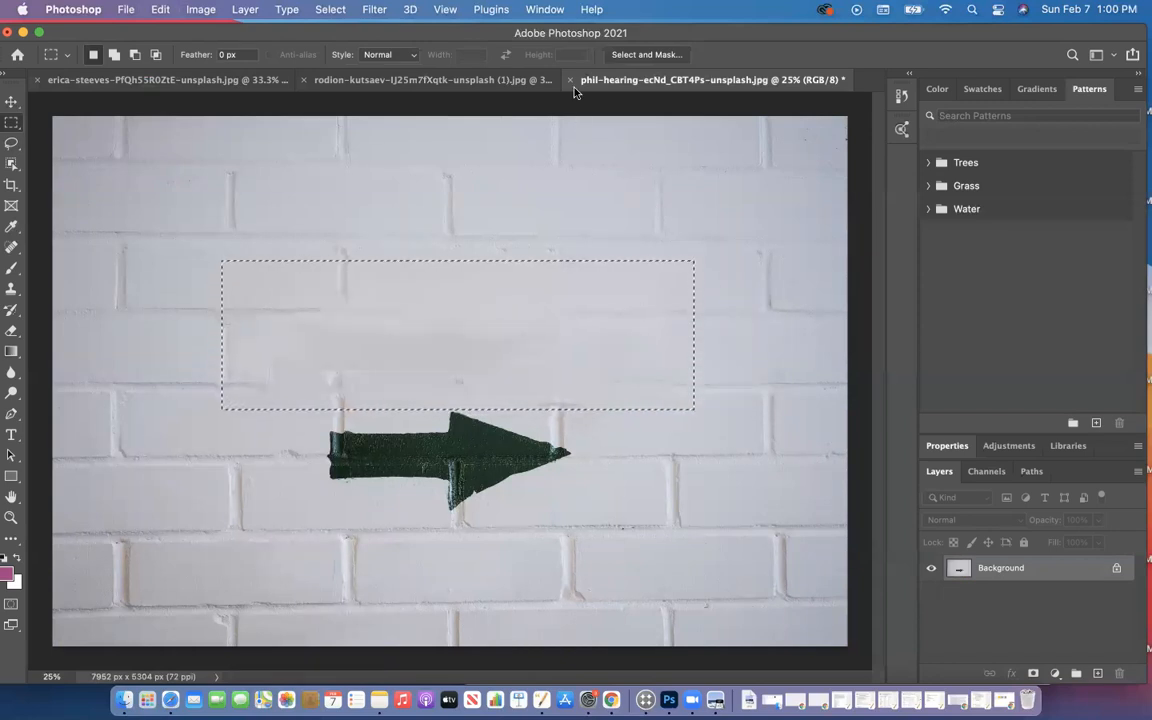
Deselect the filled rectangular area above the arrow in the brick wall photo.
click(329, 10)
click(320, 46)
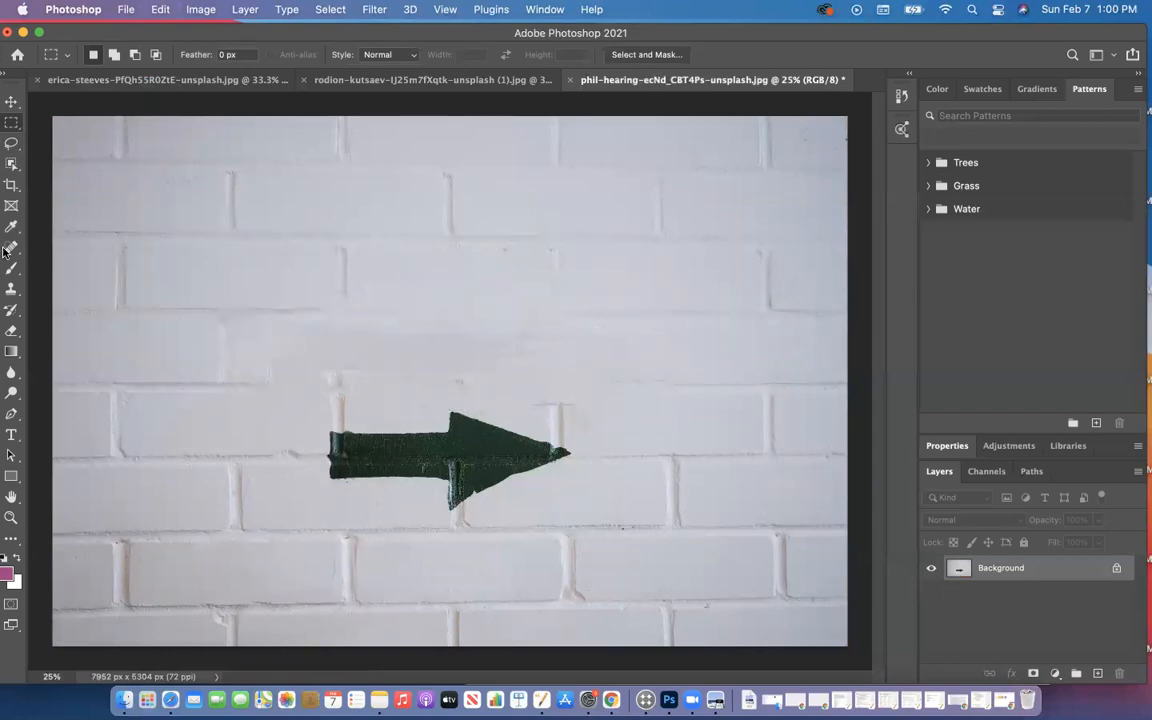
Review the retouched photos by switching between the open documents, ending on the workout gear photo.
click(97, 80)
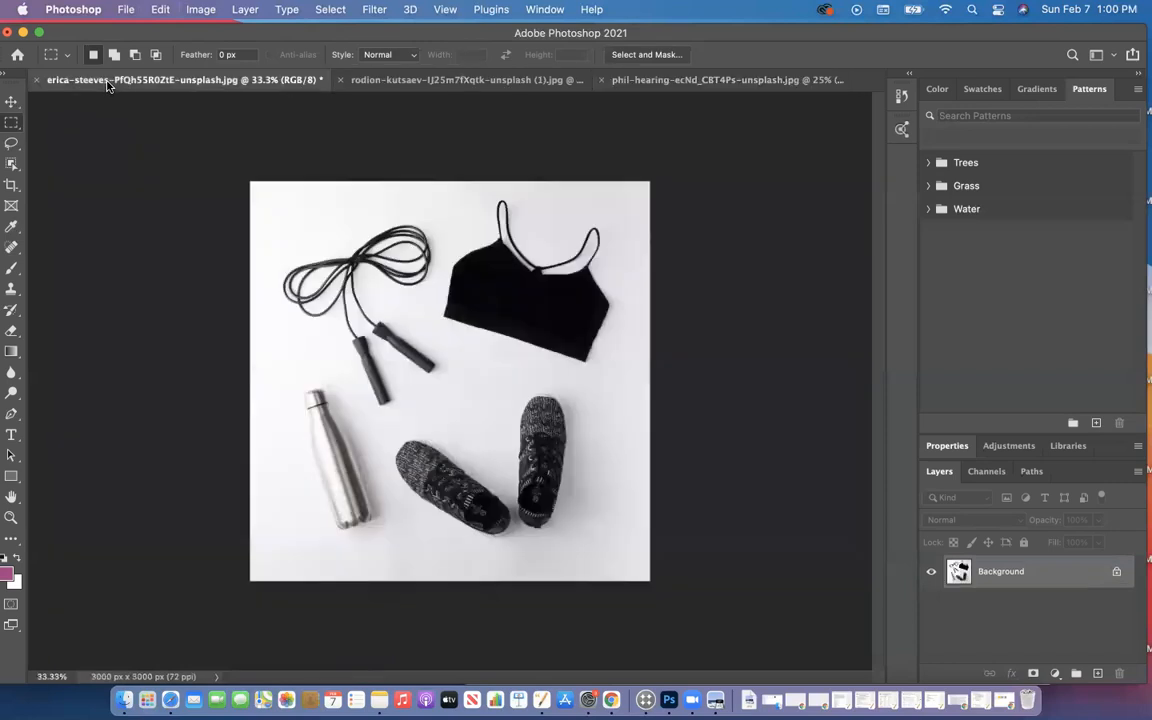
click(389, 80)
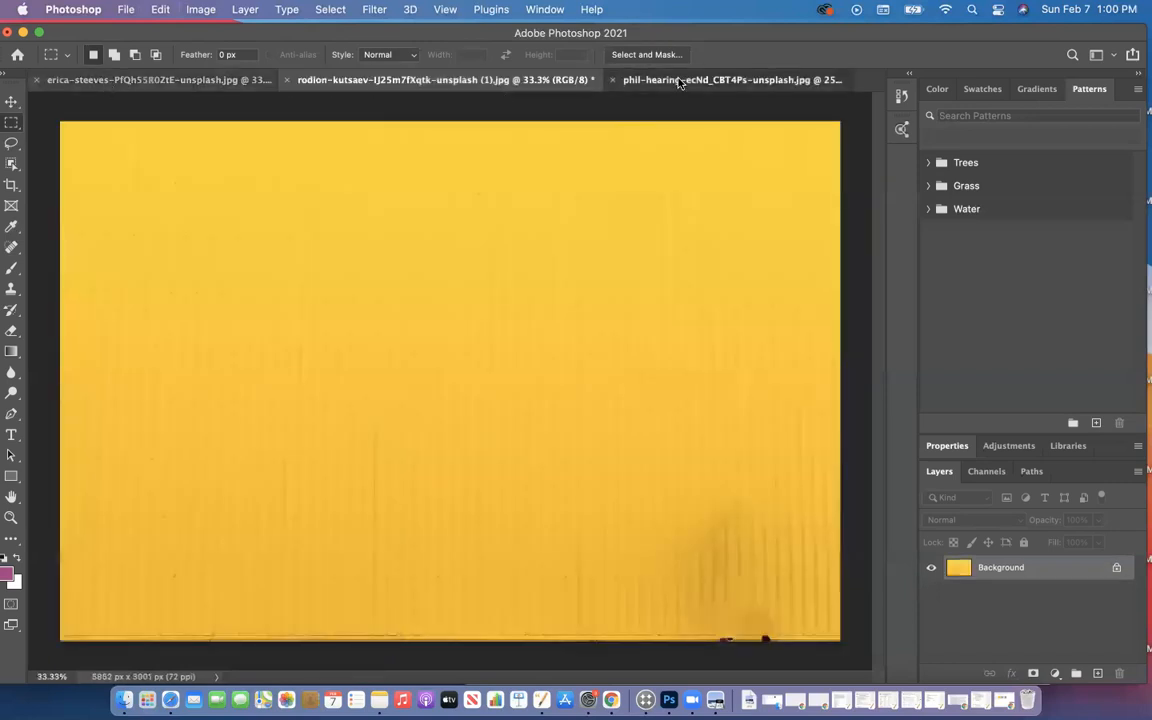
click(612, 79)
click(229, 82)
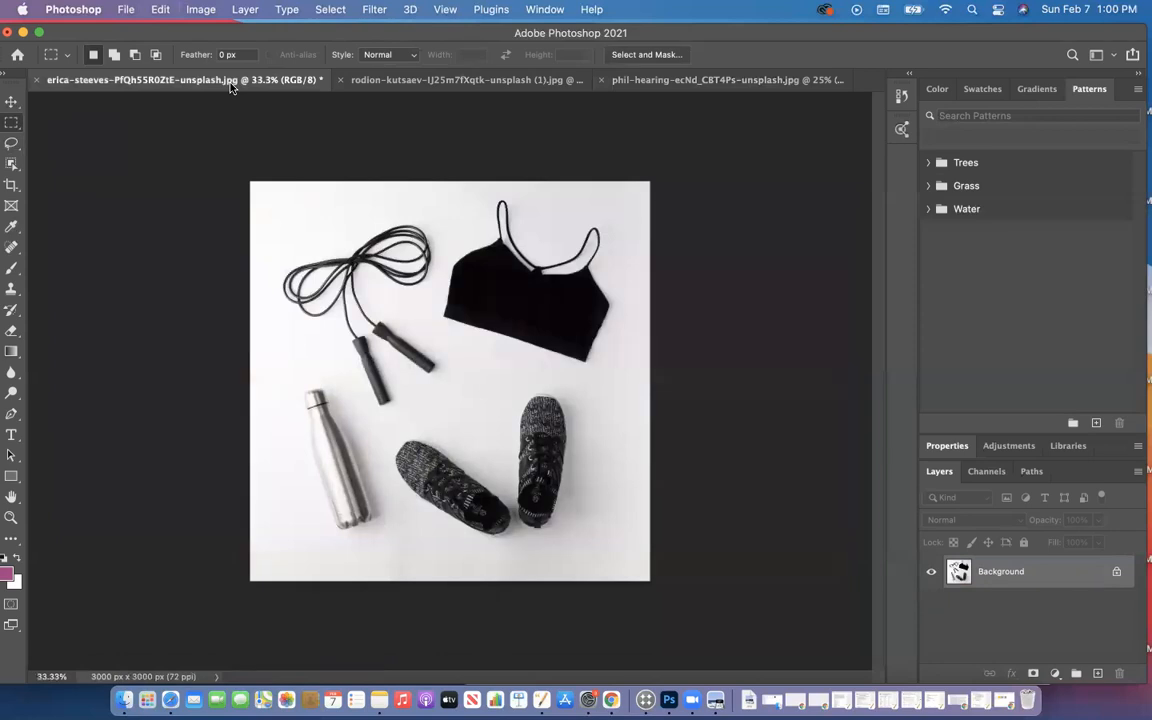
click(152, 10)
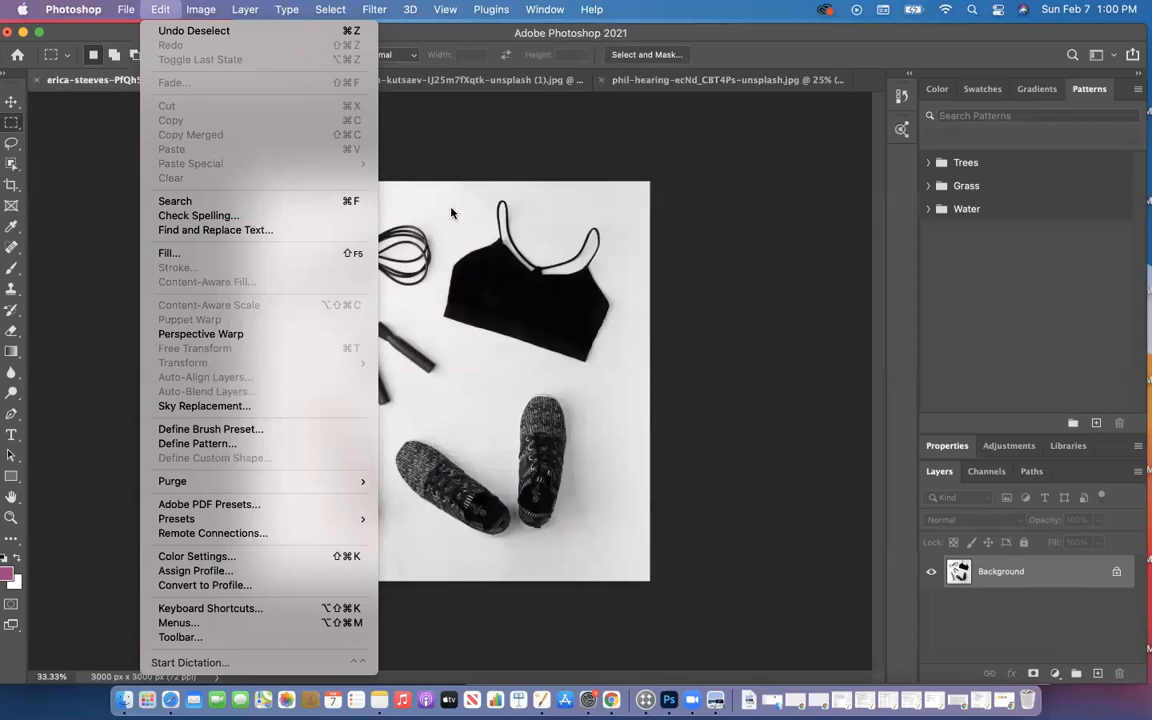
click(404, 146)
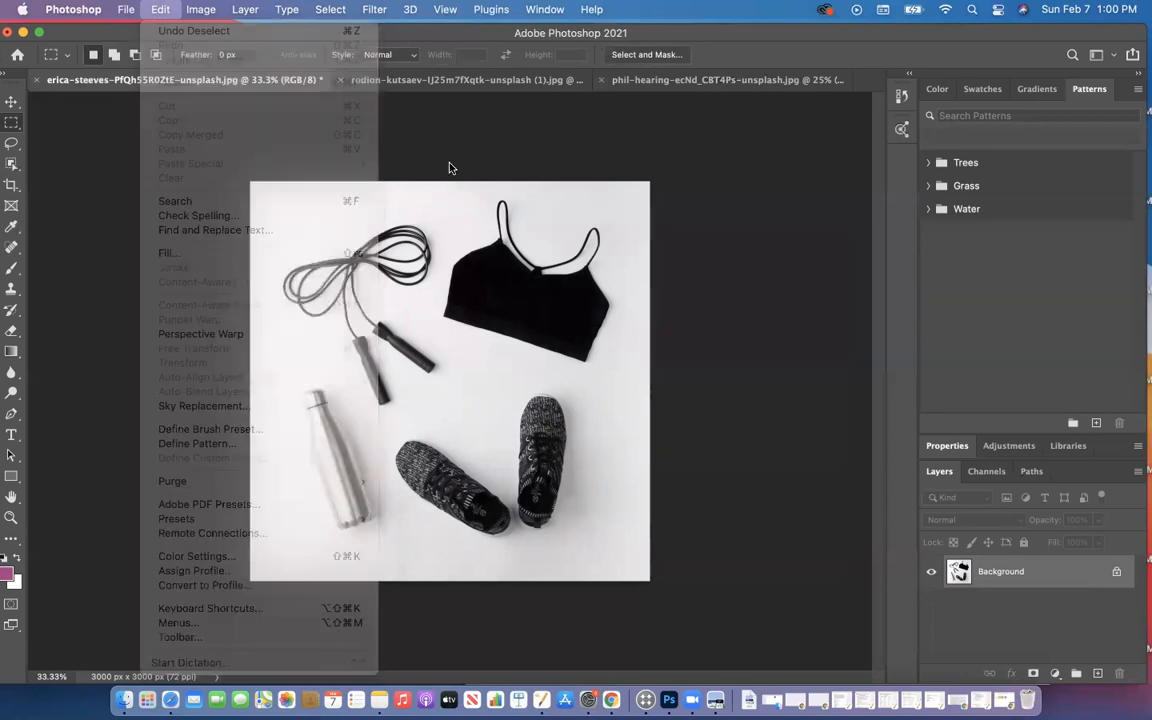